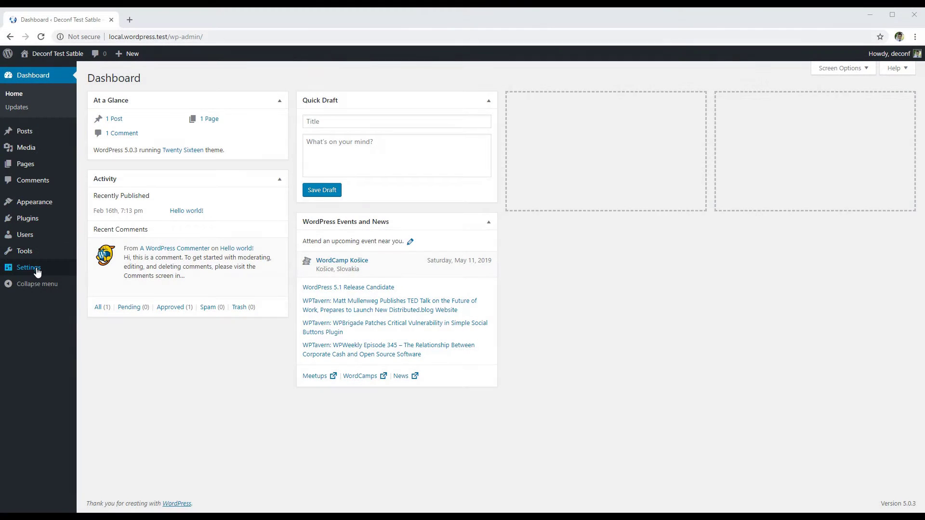
- Search the plugin directory for "search engine insights", and install and activate the Search Engine Insights & Stats plugin
mouse_move(37, 272)
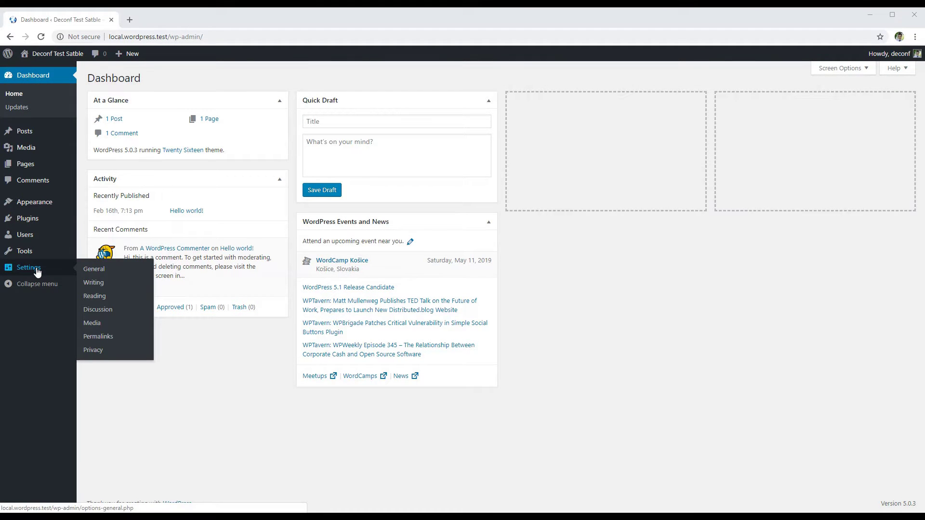
mouse_move(33, 224)
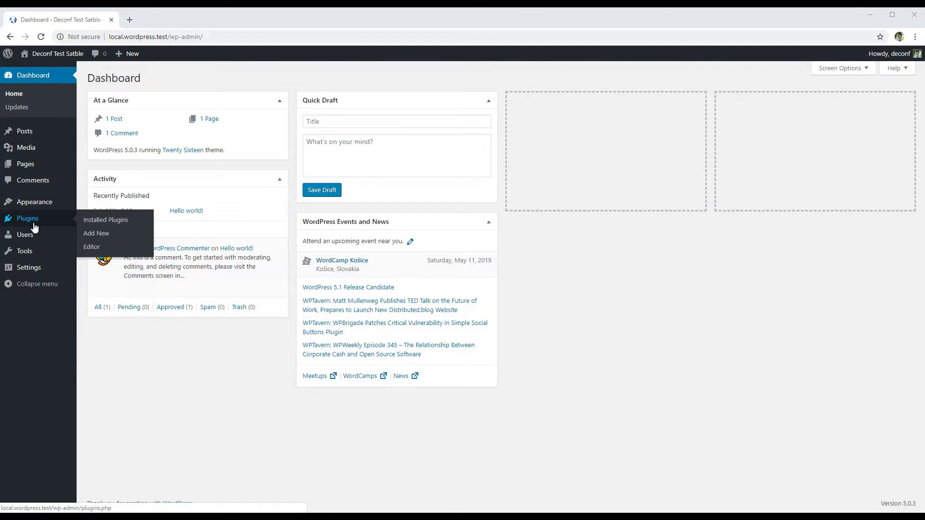
click(97, 238)
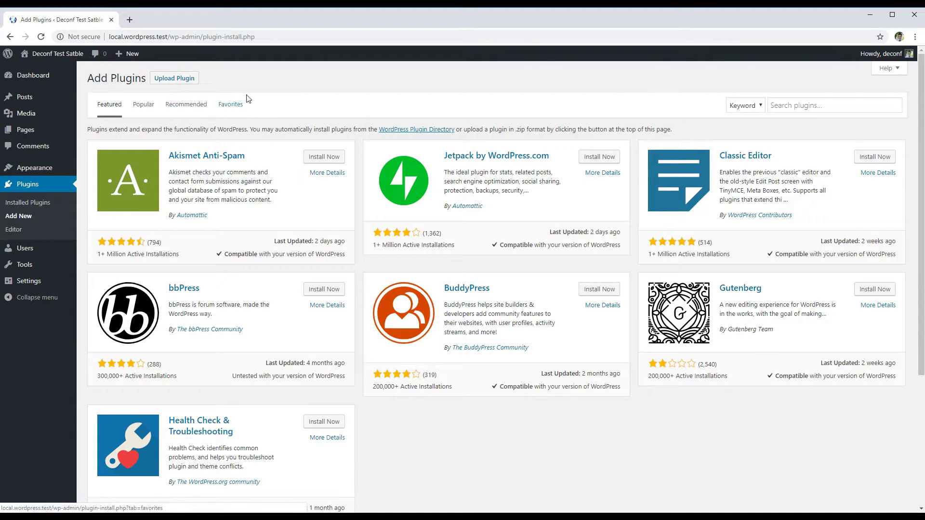
click(784, 106)
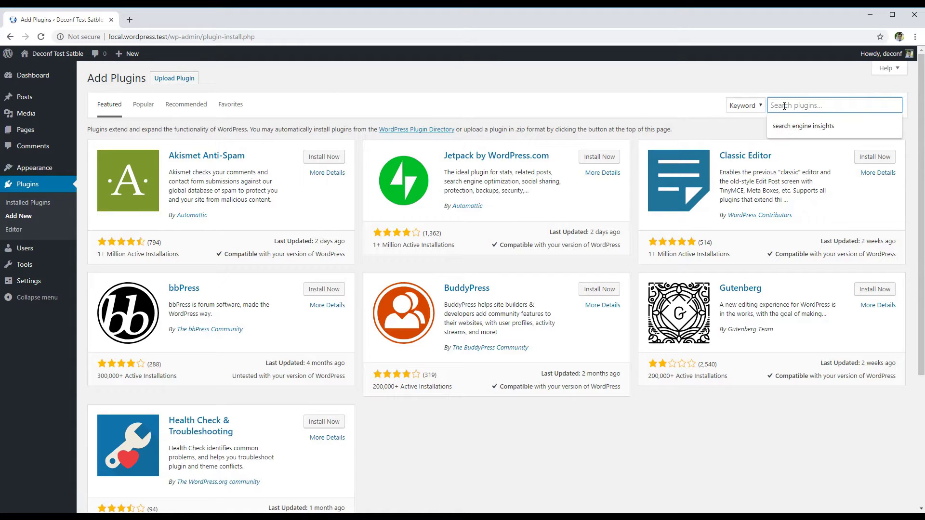
text(search engine insights)
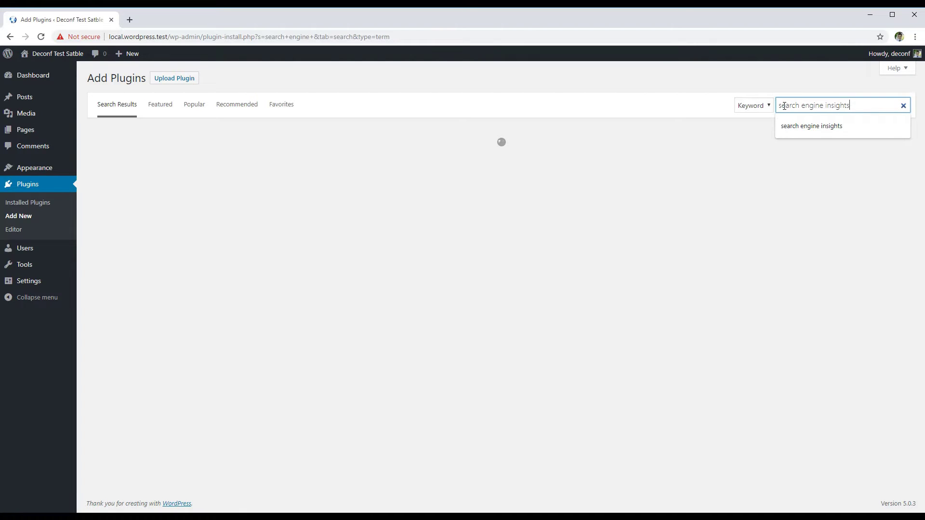
key(Return)
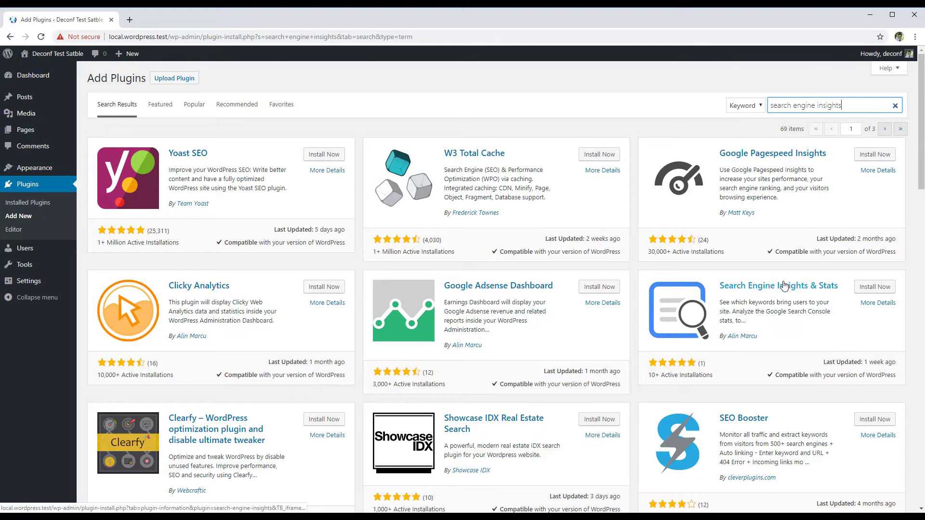
click(886, 287)
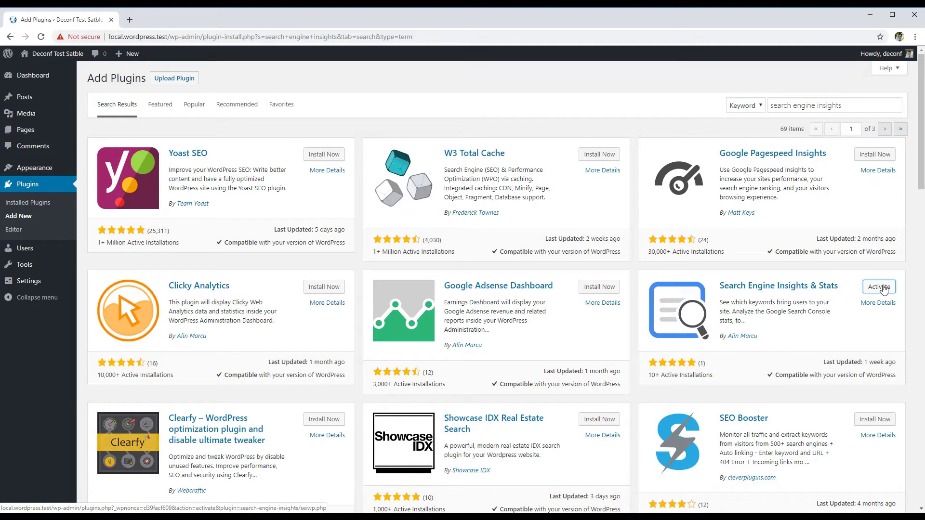
click(884, 288)
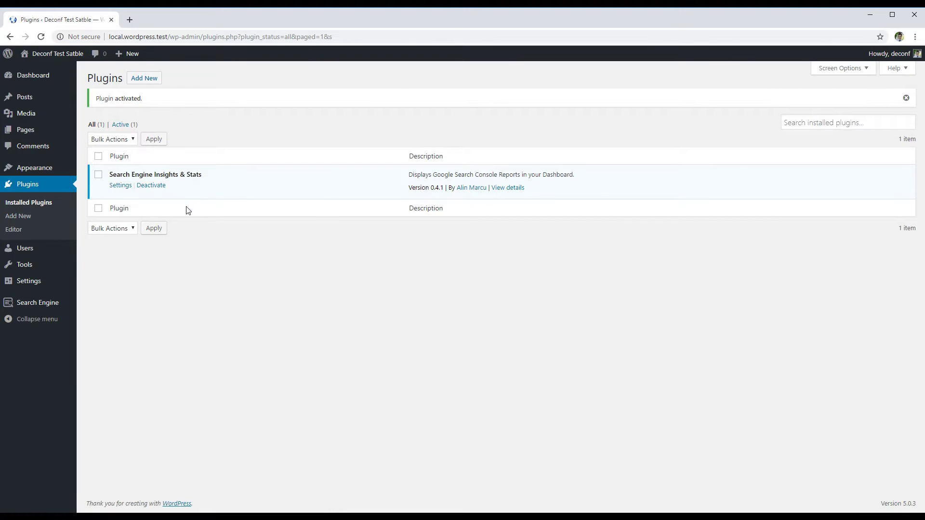
- Start the Search Console authorization from the plugin's setup page and allow it access to the existing Google account
click(115, 187)
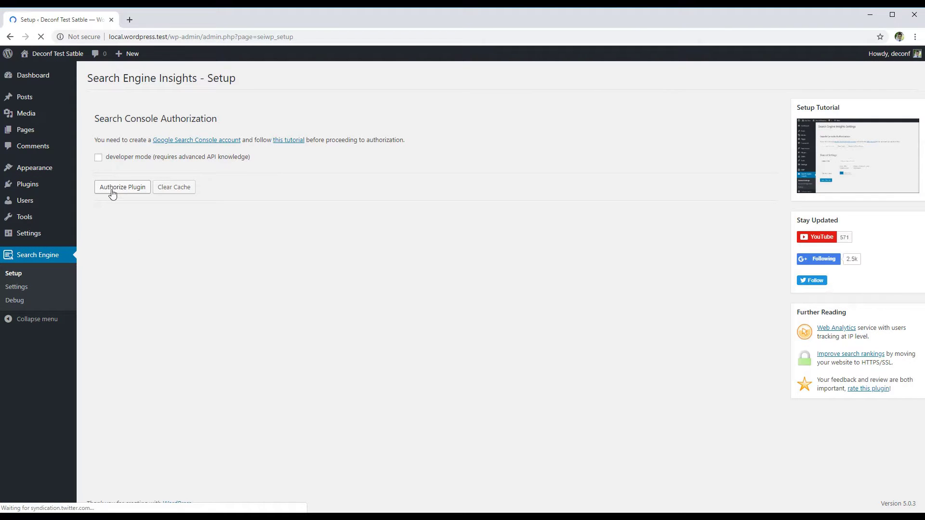
click(119, 189)
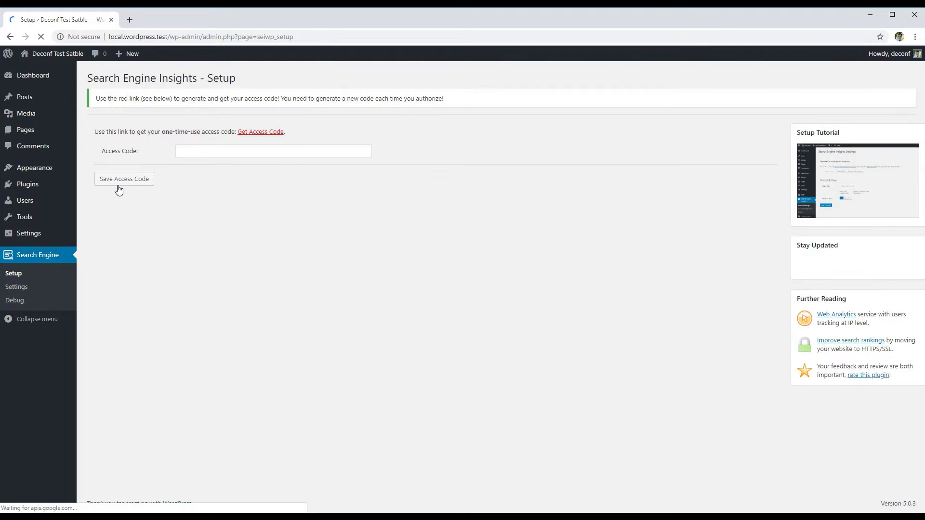
click(256, 133)
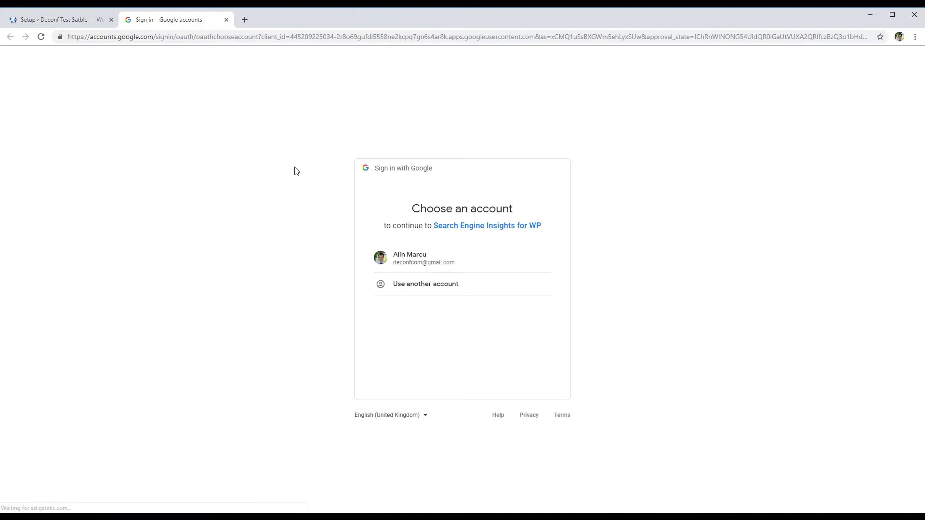
click(401, 252)
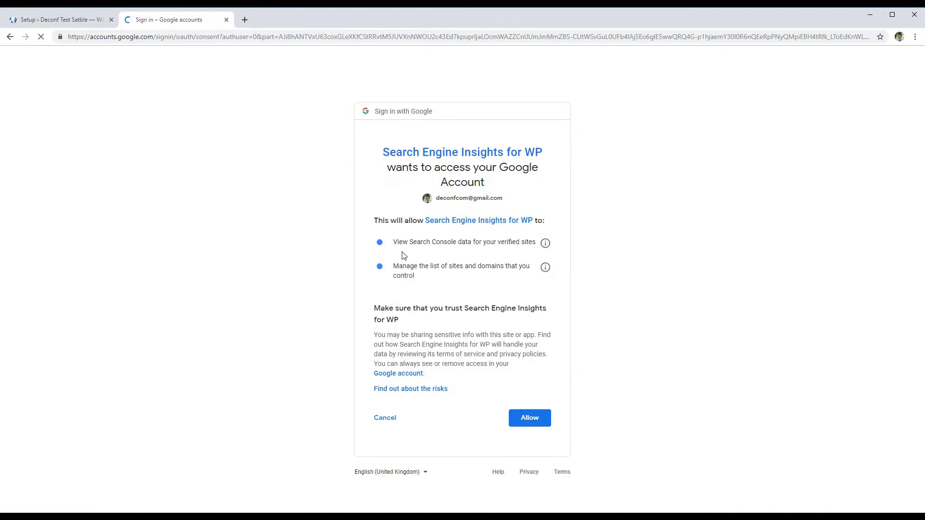
click(527, 418)
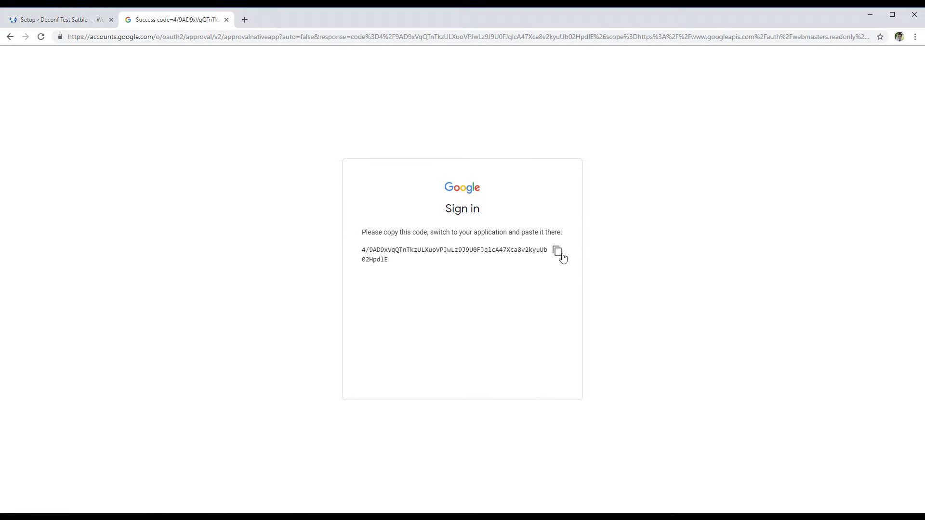
- Copy the generated Google access code, paste it into the plugin's Access Code field and save it
click(557, 253)
click(82, 23)
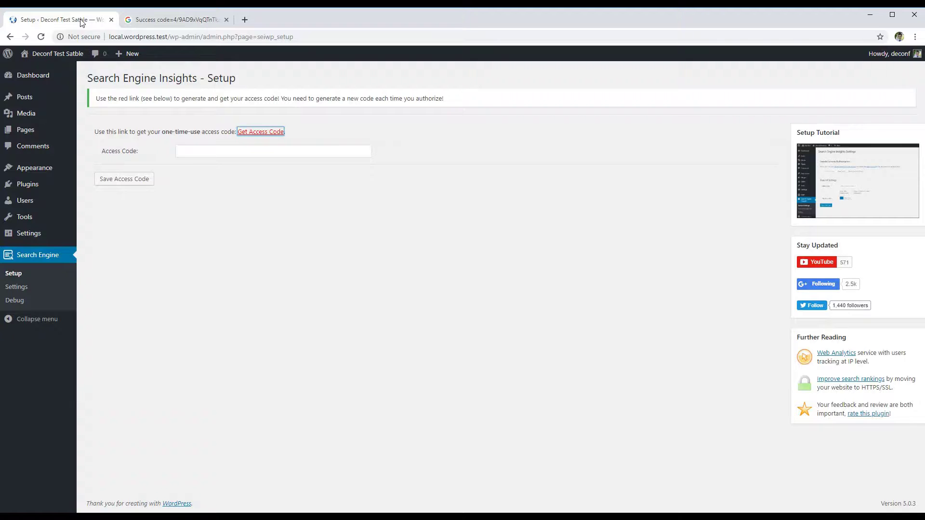
click(203, 153)
right_click(203, 154)
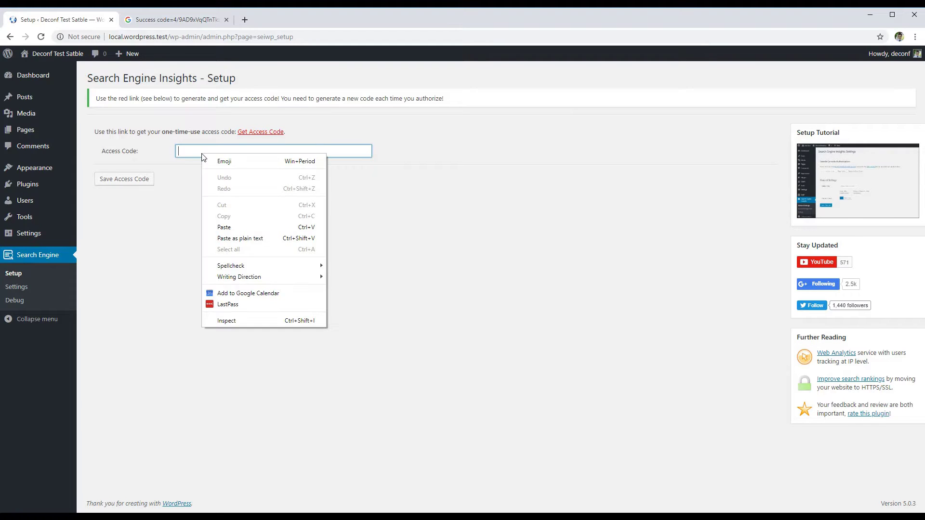
click(229, 226)
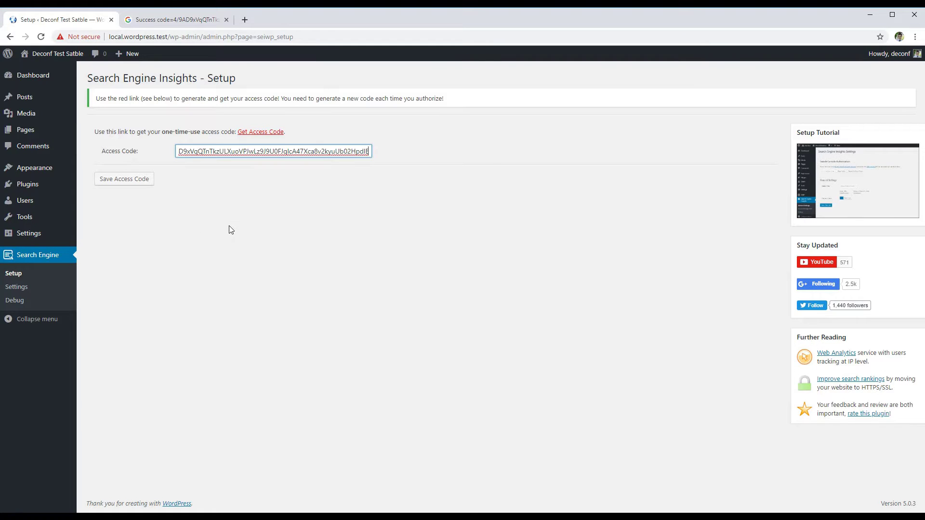
click(140, 180)
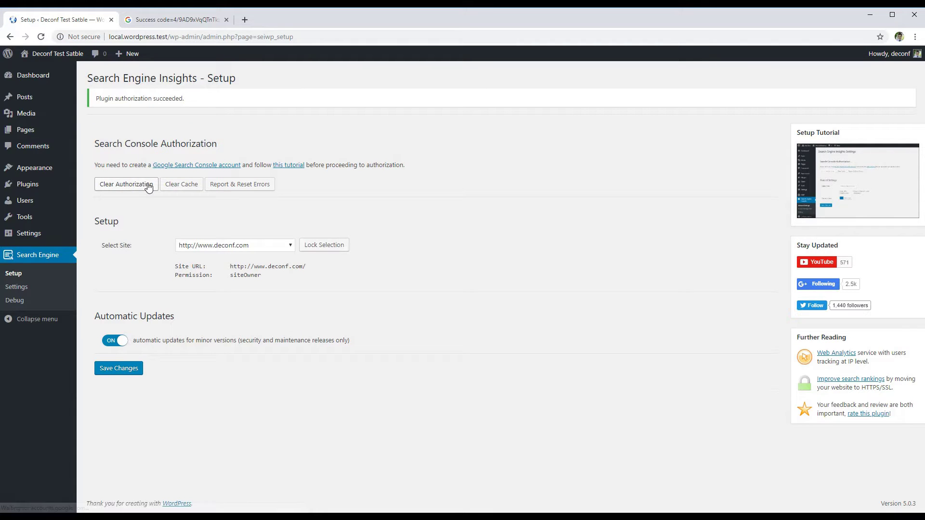
click(243, 246)
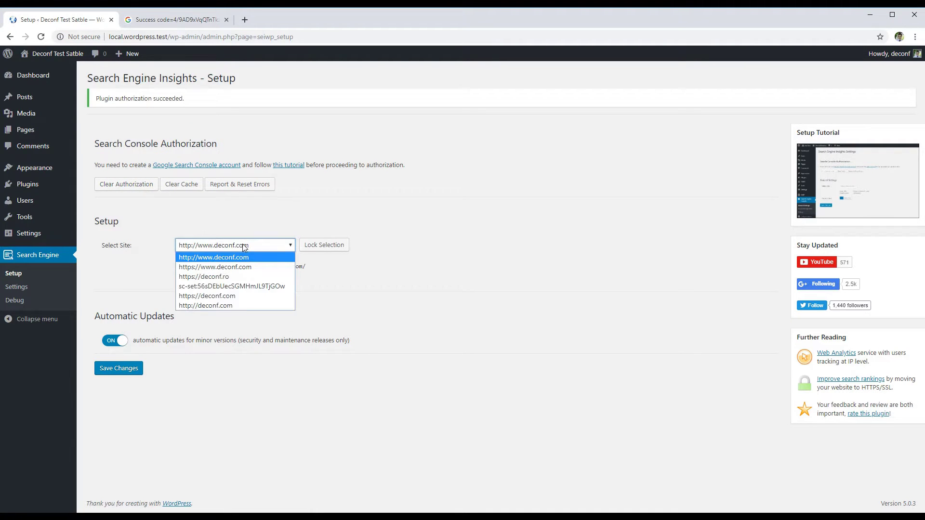
click(239, 276)
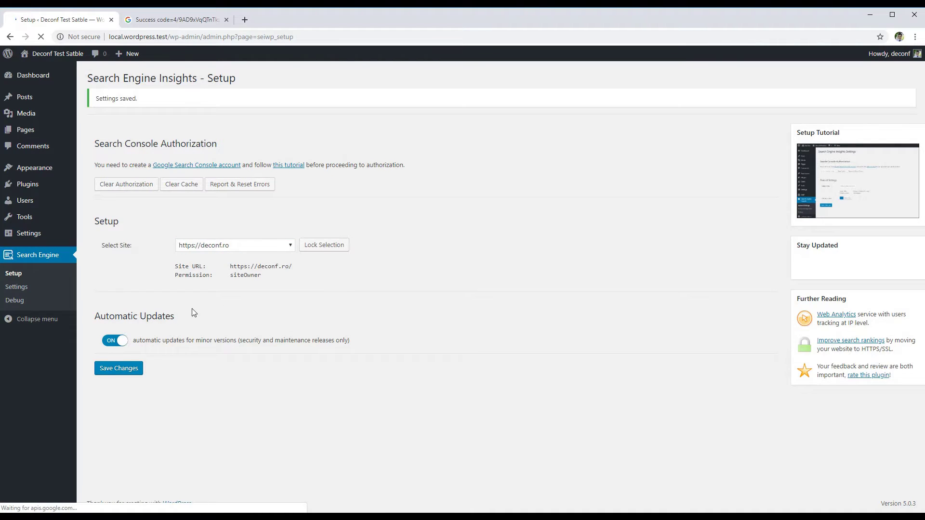
click(120, 368)
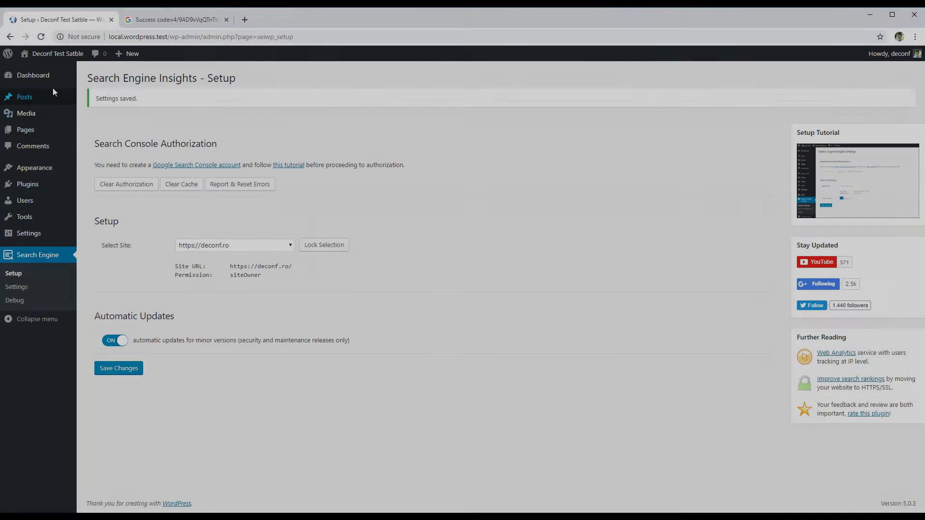
- Open the dashboard home and show the Search Engine Insights report for the last 7 days
mouse_move(52, 77)
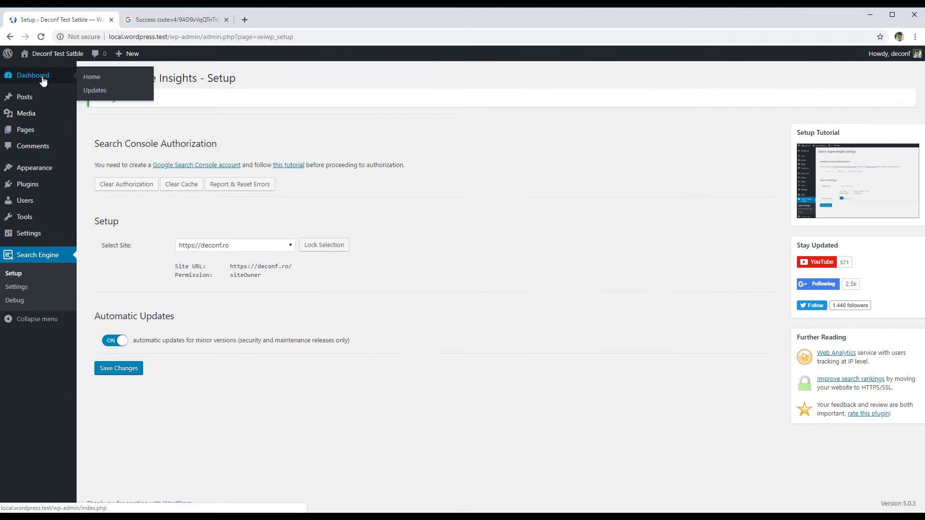
click(95, 82)
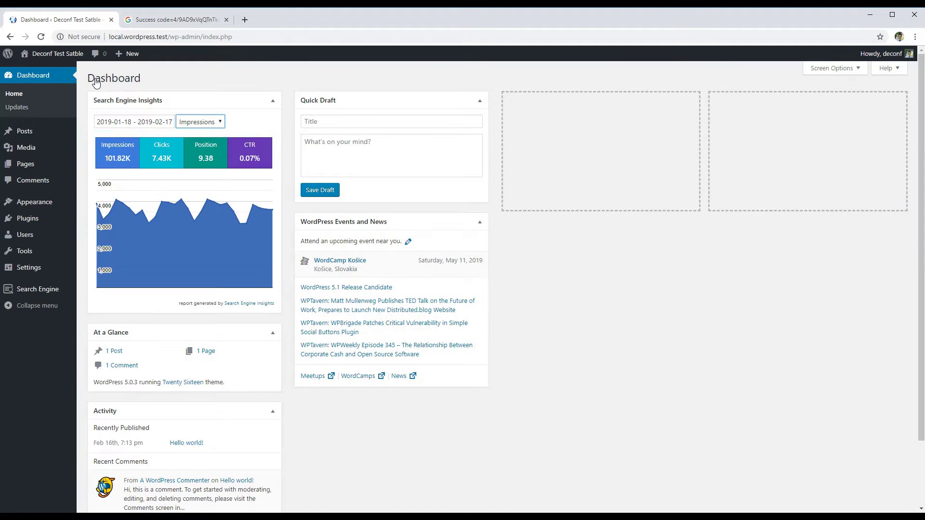
click(200, 99)
click(200, 100)
click(136, 120)
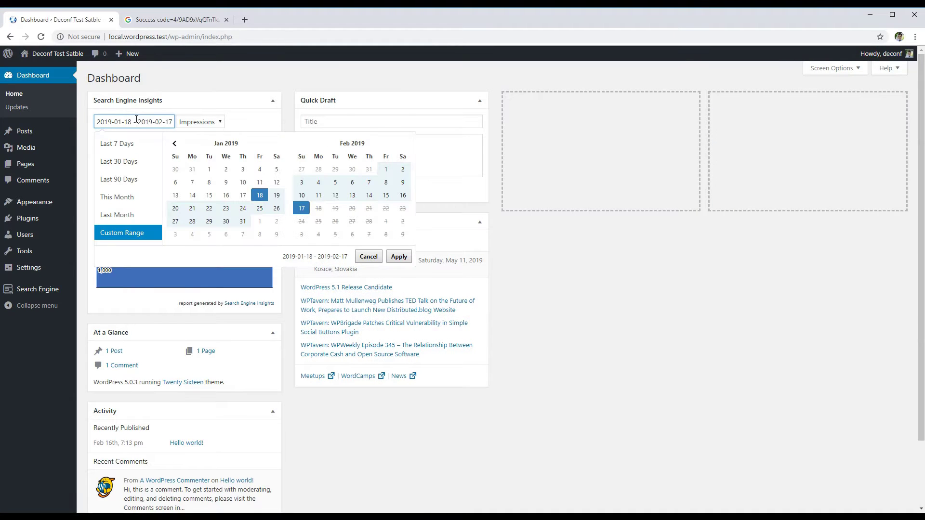
click(111, 144)
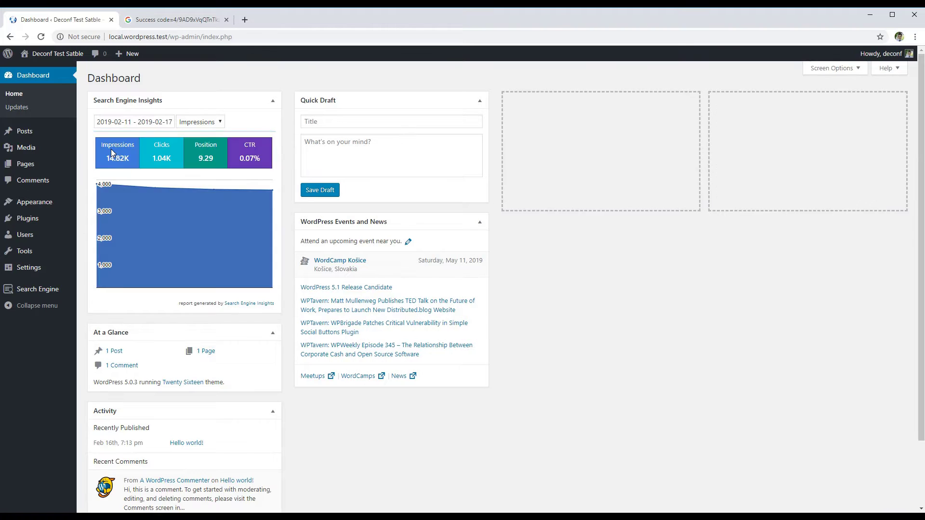
- View the Search Engine Insights report for the last 30 days, followed by the last 90 days
click(132, 124)
click(129, 159)
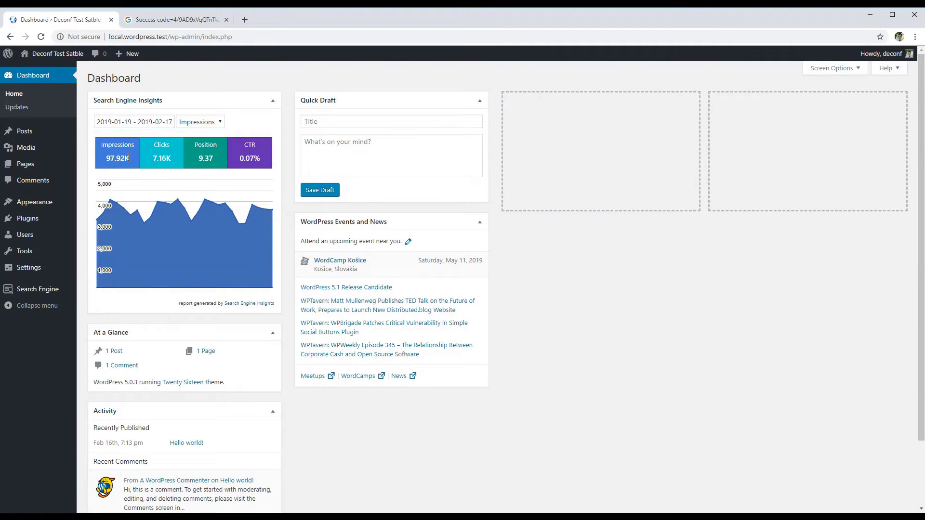
click(139, 121)
click(121, 176)
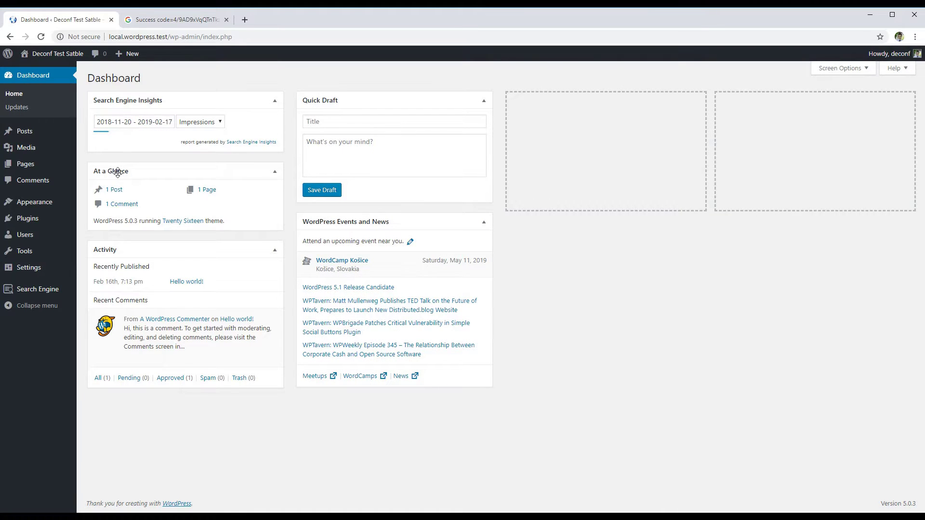
- Apply a custom date range from 2018-10-03 to 2018-11-30 to the Search Engine Insights report
click(125, 124)
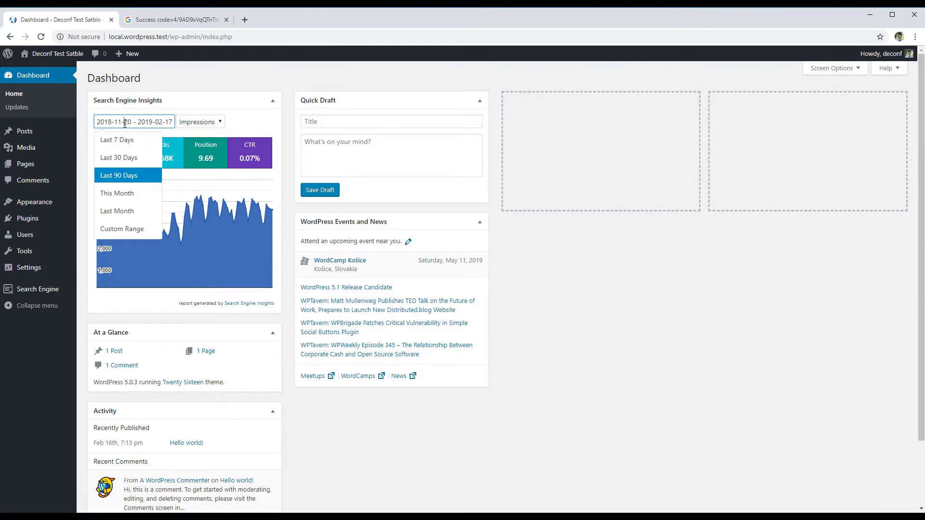
click(113, 232)
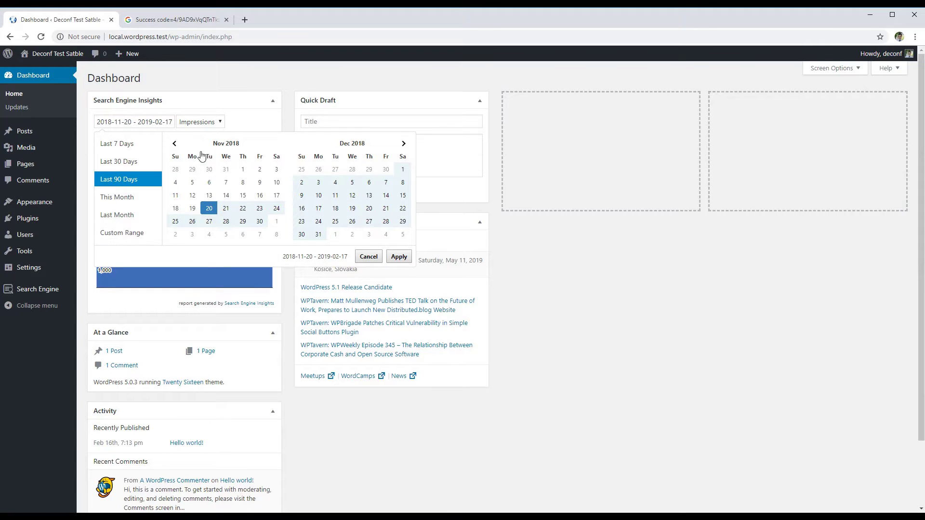
click(174, 143)
click(226, 169)
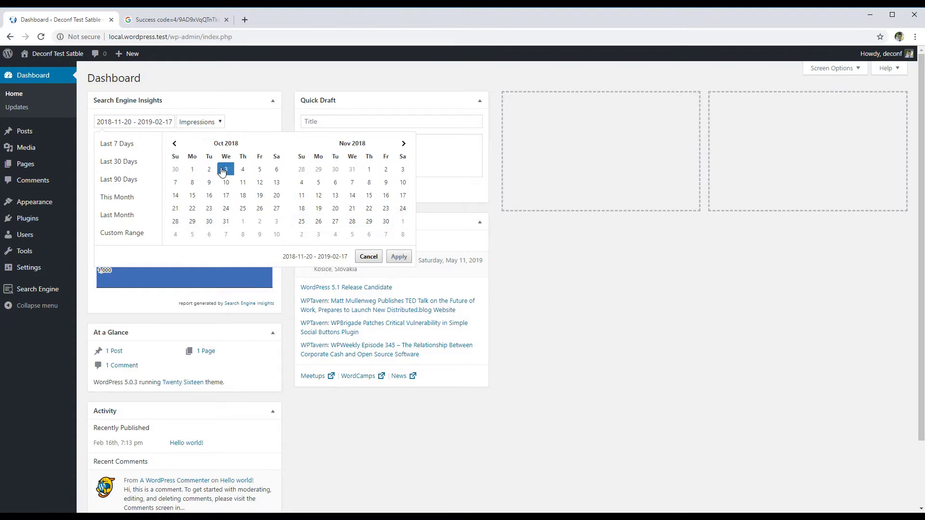
click(386, 221)
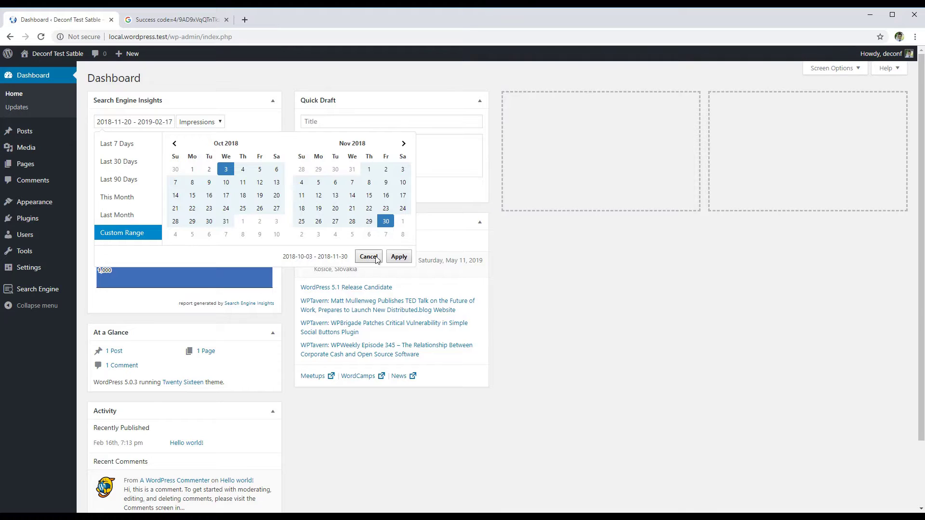
click(399, 256)
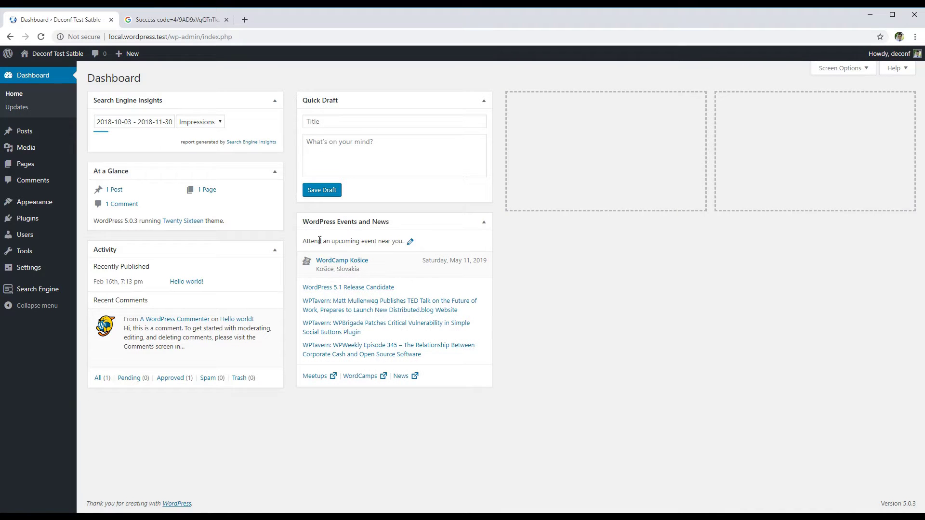
- Set the report's date range to the last 30 days and view its Clicks chart, followed by its Position chart
click(125, 124)
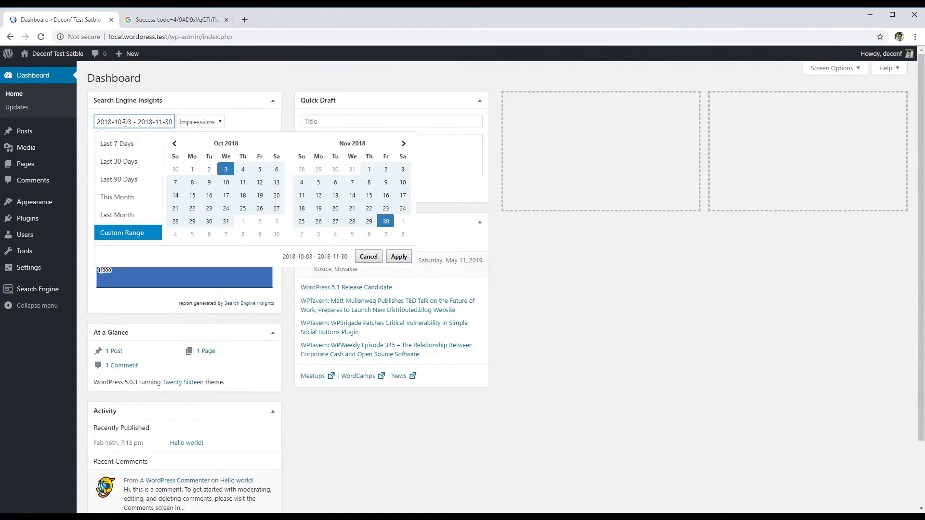
click(117, 162)
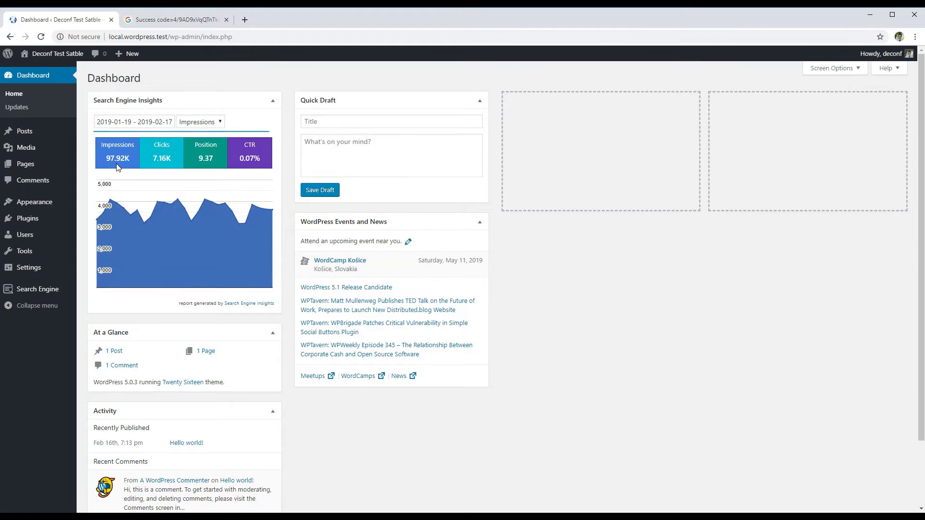
click(208, 124)
click(206, 143)
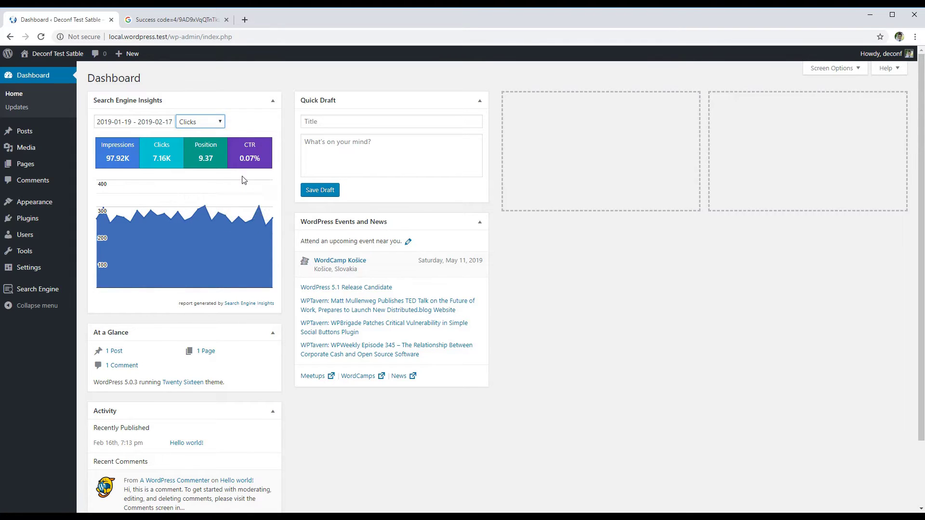
click(215, 127)
click(207, 153)
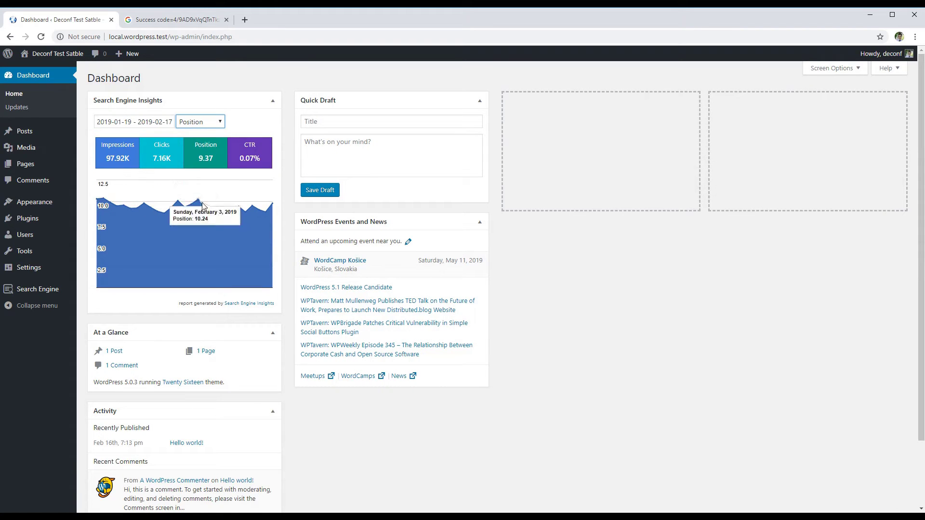
- Show the Search Engine Insights CTR chart, followed by the Location report with impressions by country
click(203, 126)
click(204, 163)
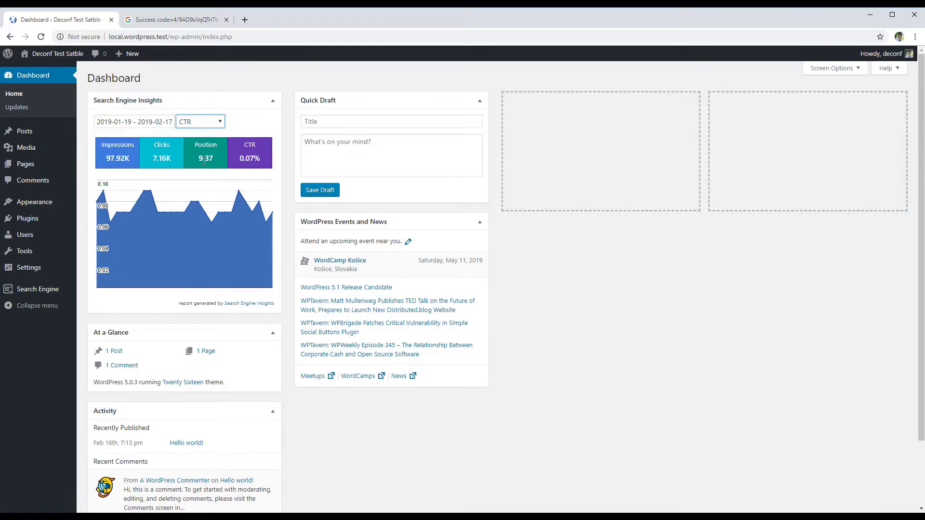
click(202, 126)
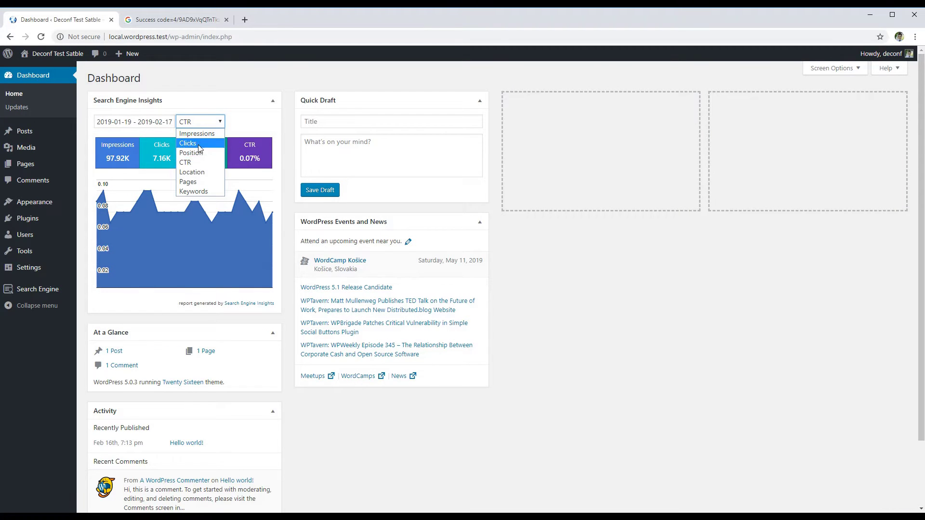
click(196, 172)
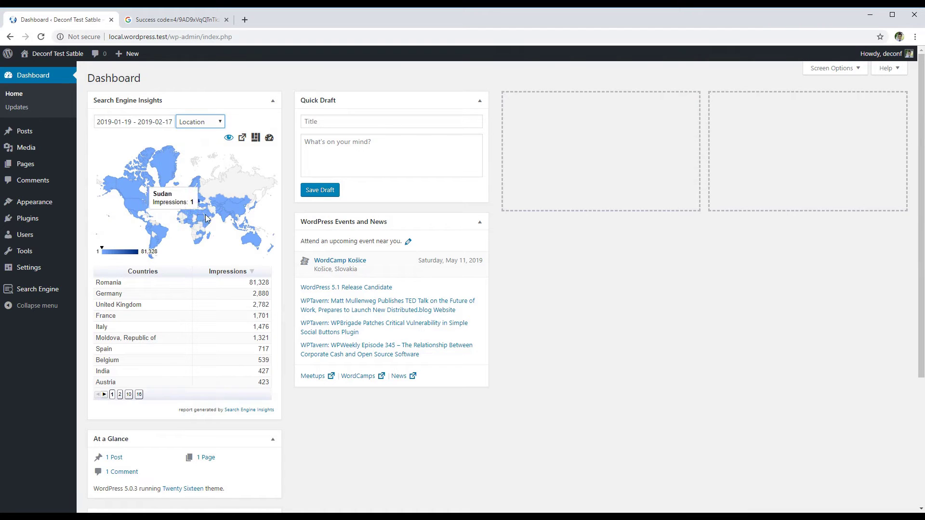
mouse_move(197, 205)
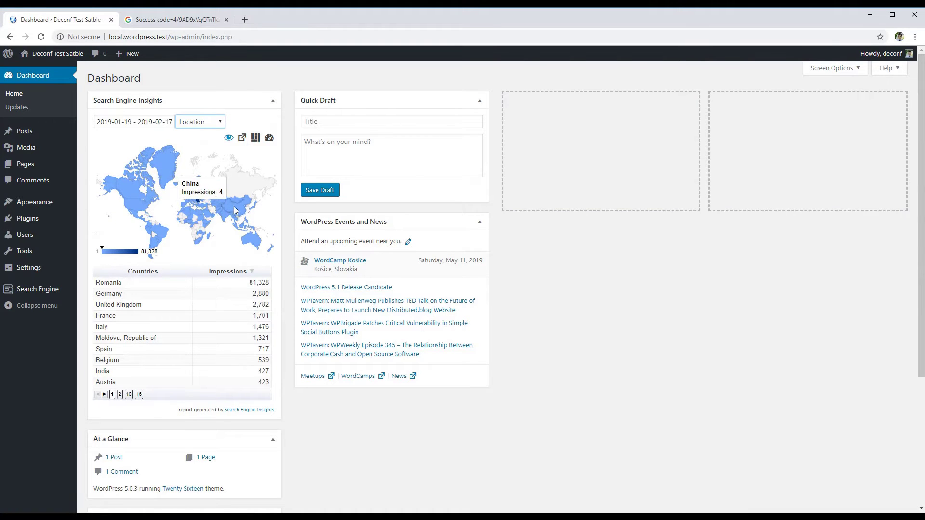
- Sort the country table by impressions in both directions, and do the same with its clicks data
click(261, 274)
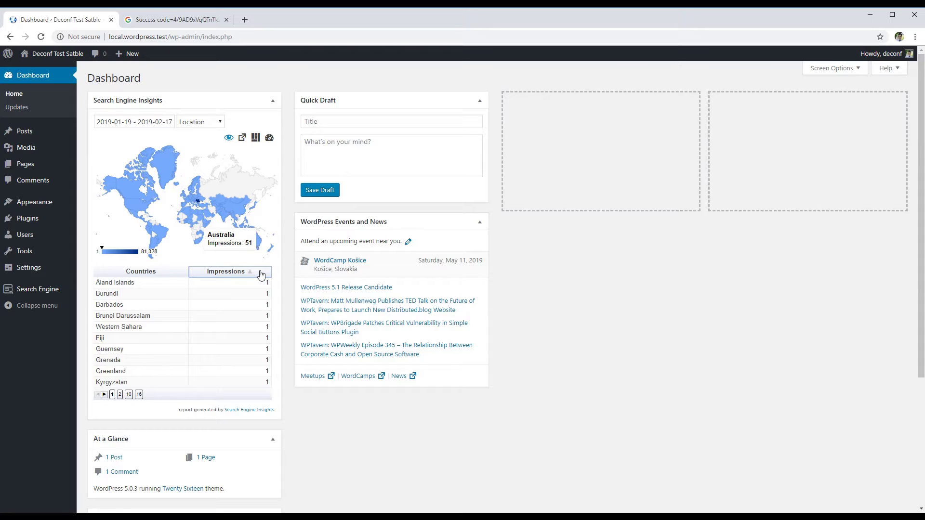
click(261, 275)
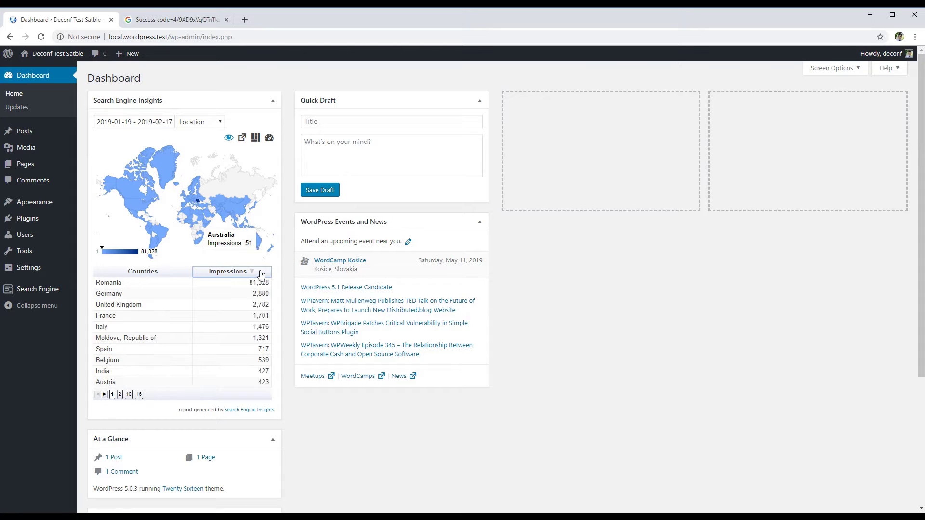
click(243, 139)
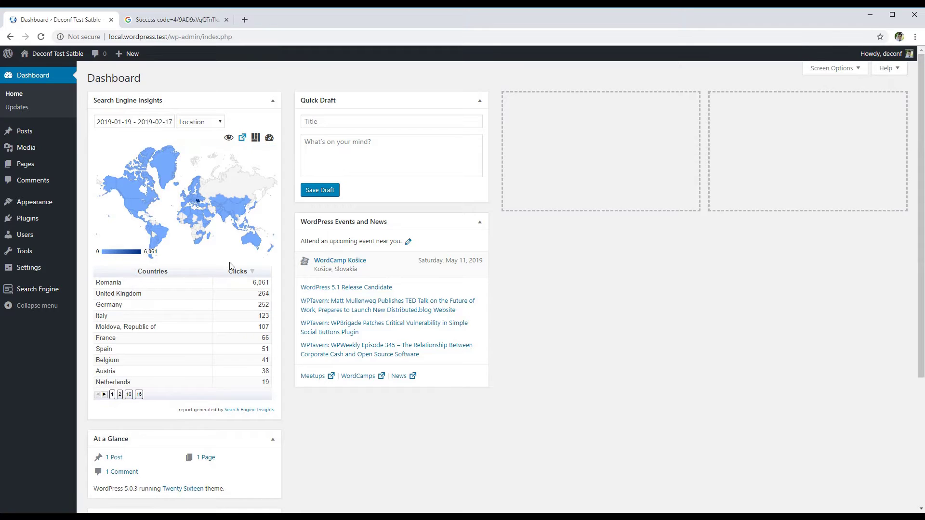
click(237, 271)
click(237, 271)
- View the Location report's Position and CTR data, sorting each in both directions, and return it to Impressions
click(256, 139)
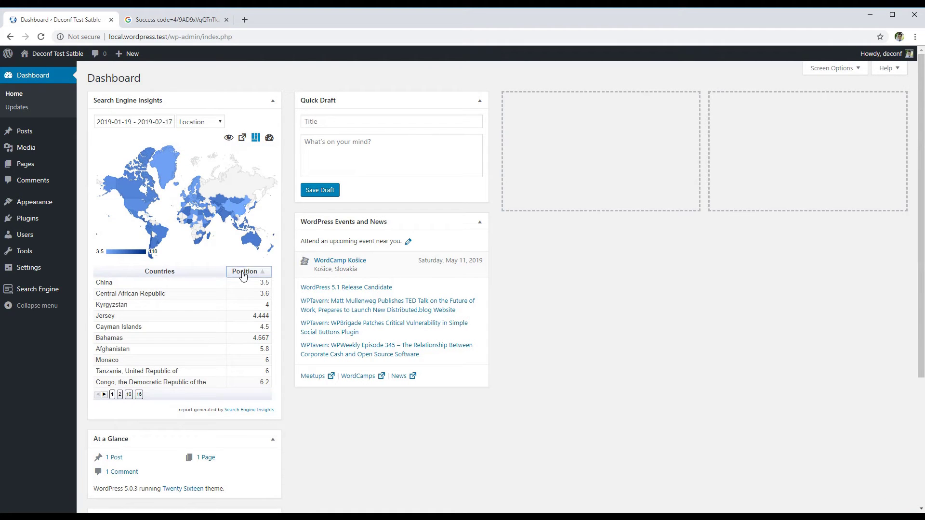
click(244, 272)
click(244, 271)
click(270, 139)
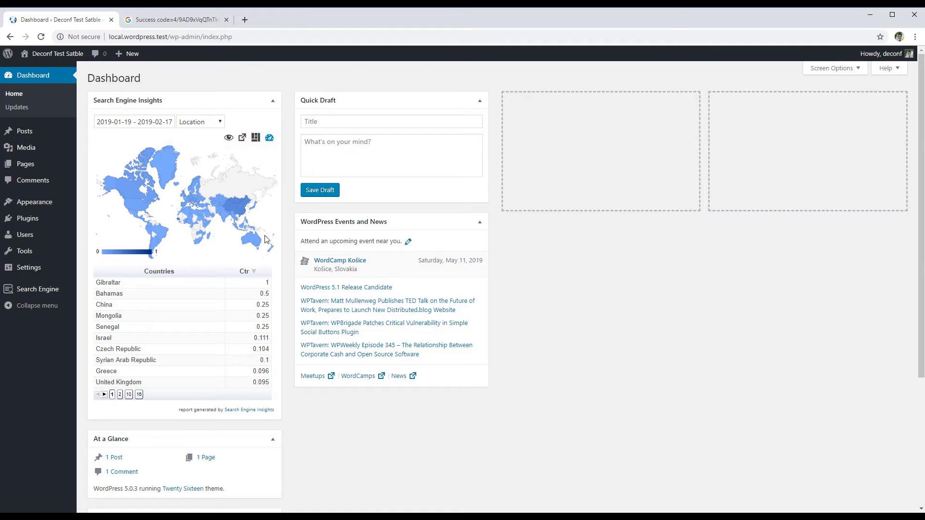
click(257, 275)
click(256, 276)
click(229, 138)
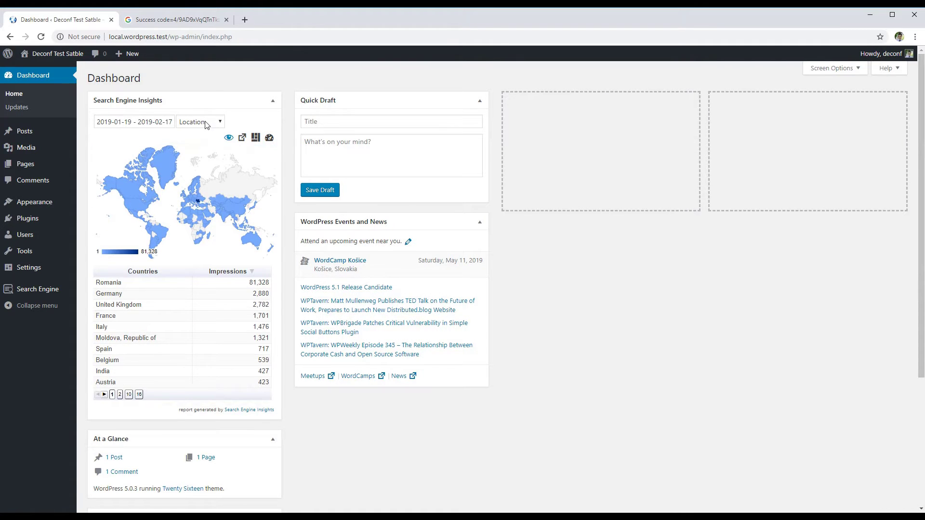
- Show the Pages report and browse to pages 2, 3 and 10 of its URL table
click(202, 121)
click(188, 180)
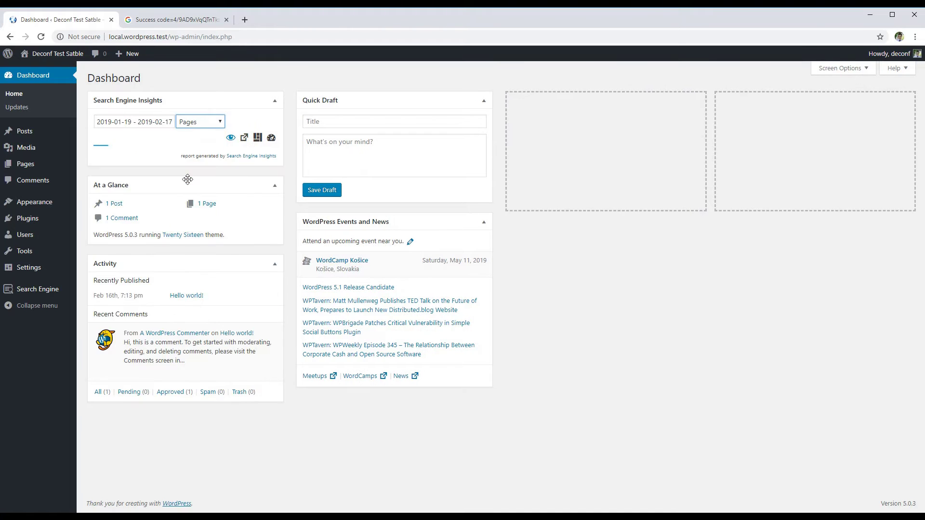
scroll(183, 234, down, 1)
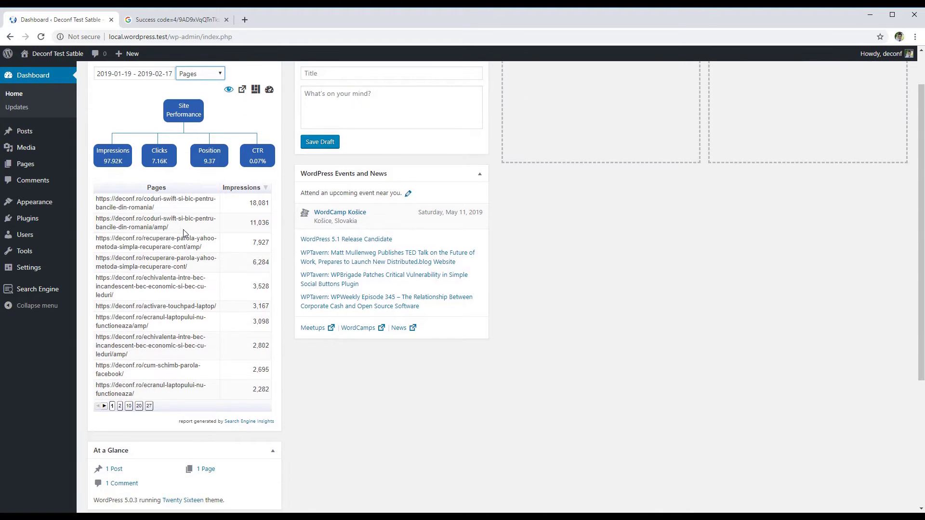
click(119, 406)
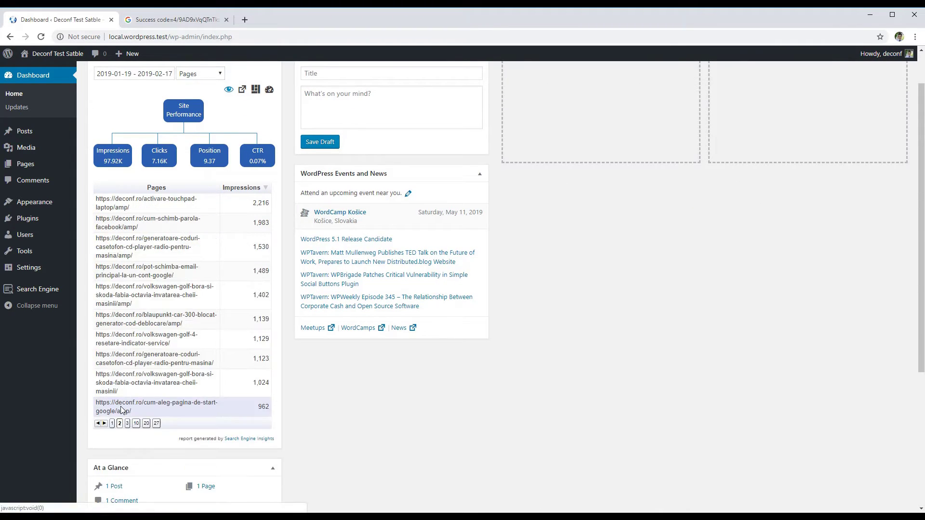
click(127, 406)
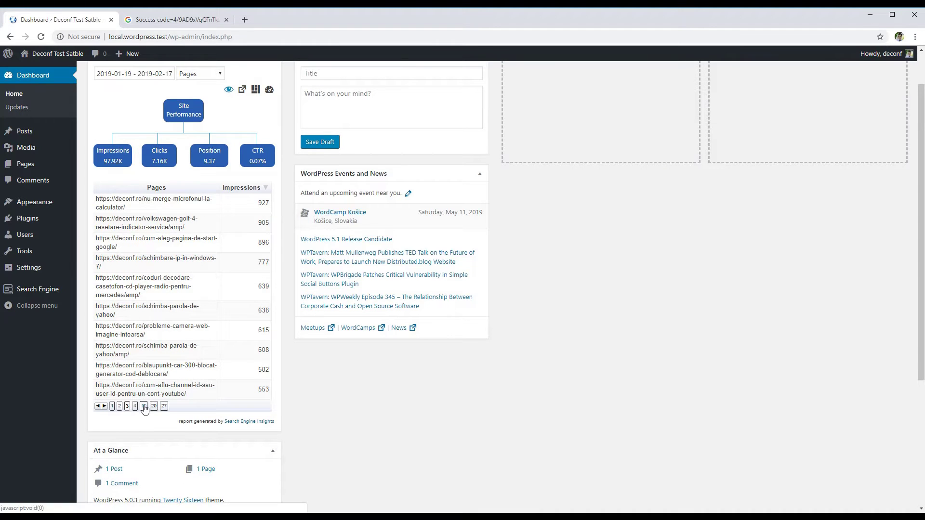
click(143, 407)
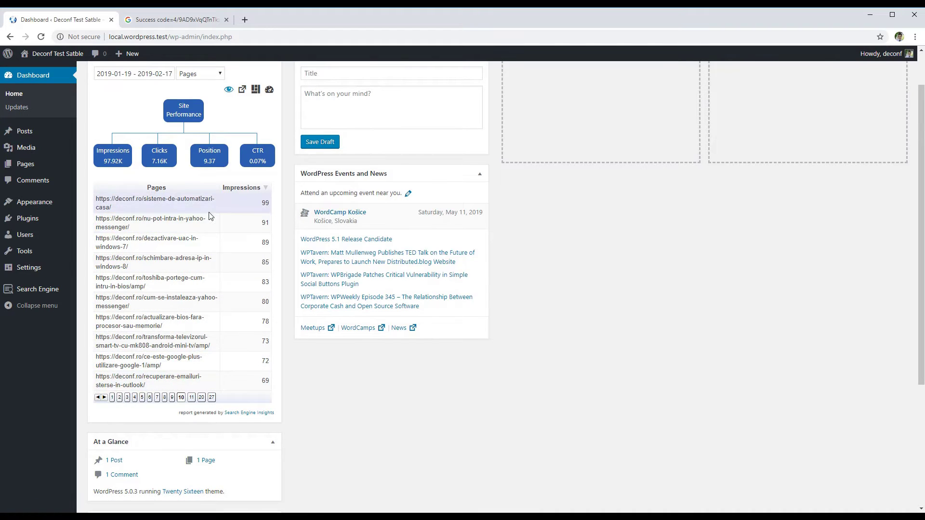
- Show the Keywords report and browse to pages 2, 3 and 4 of its keyword table
scroll(211, 216, up, 1)
click(208, 121)
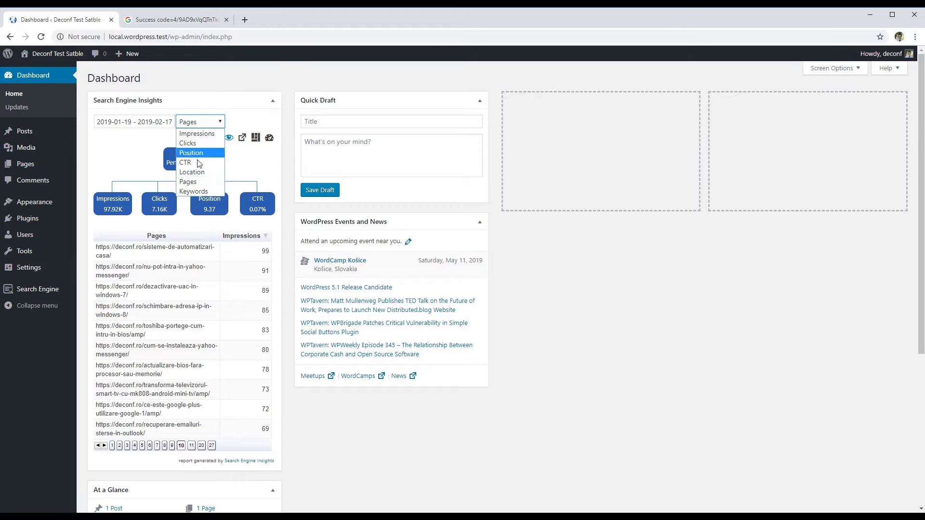
click(195, 189)
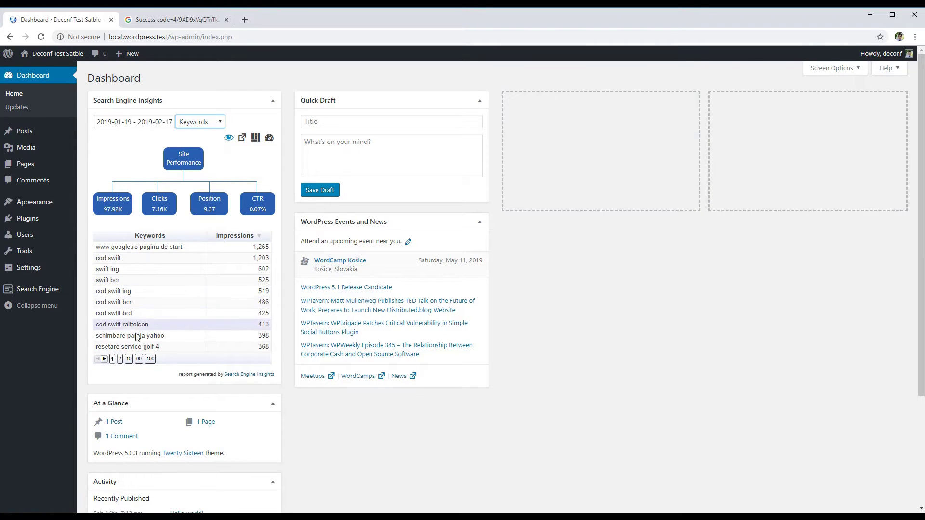
click(121, 360)
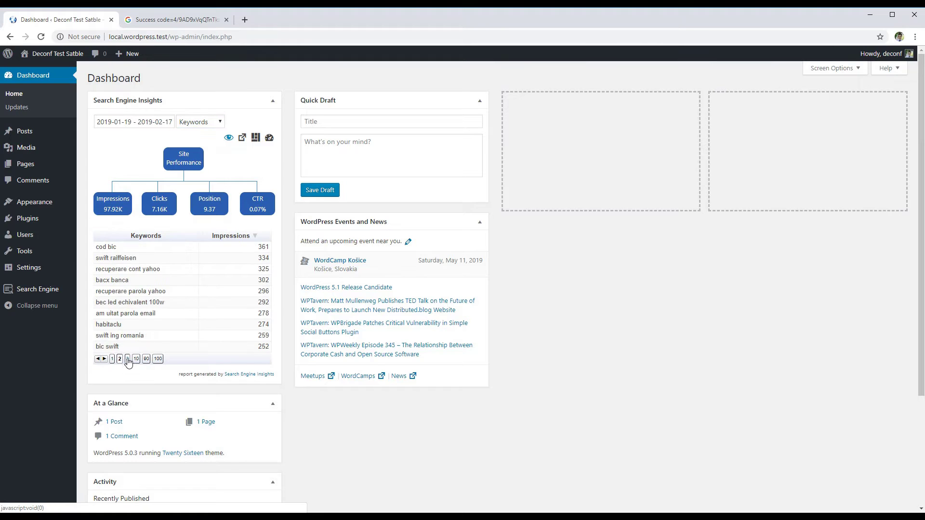
click(128, 359)
click(136, 360)
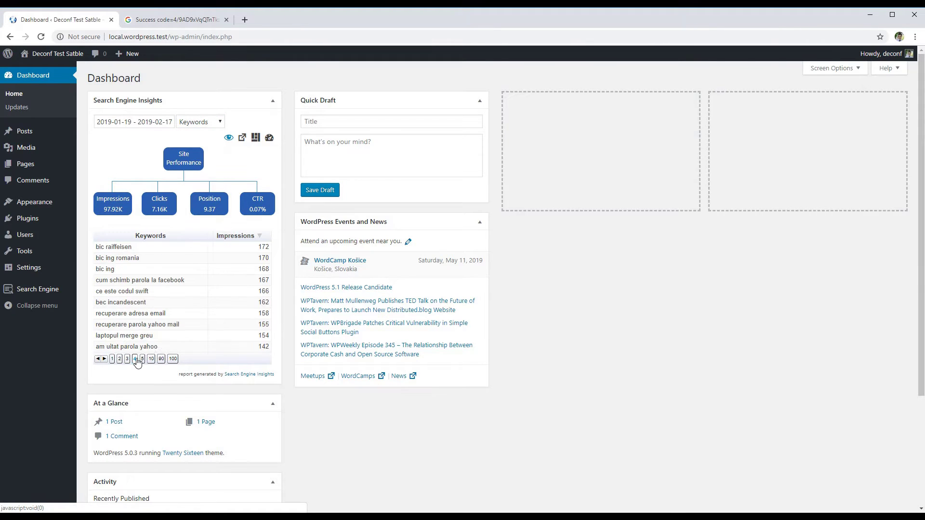
- View the keywords by Clicks, Position and CTR, sorting the last two in both directions, and return to Impressions
click(245, 137)
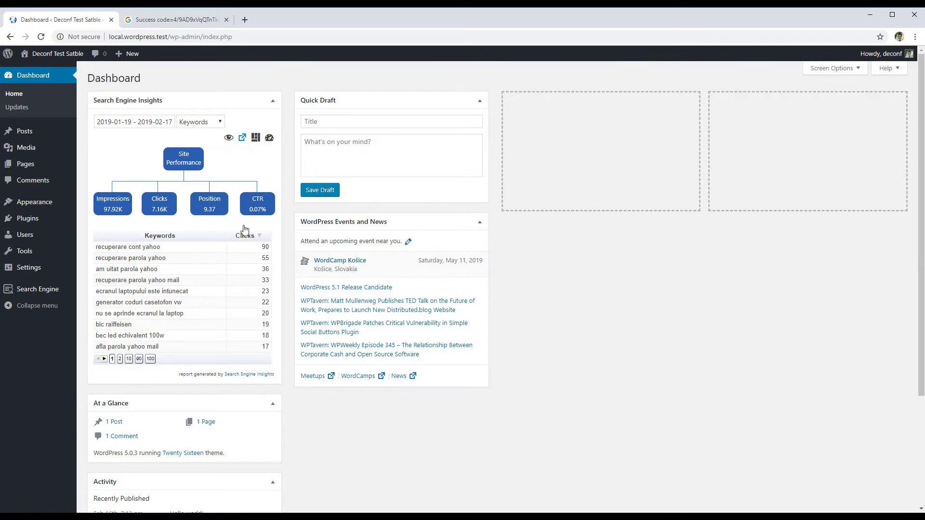
click(256, 138)
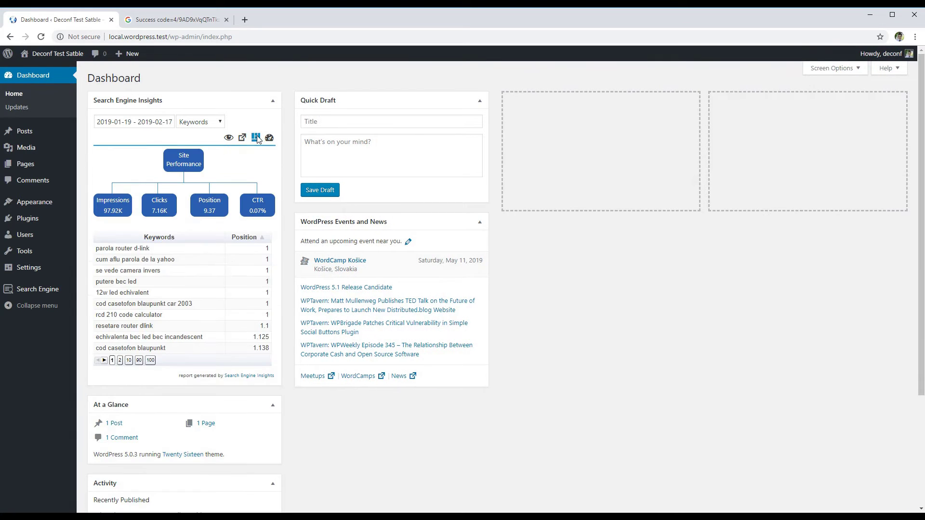
click(251, 237)
click(252, 238)
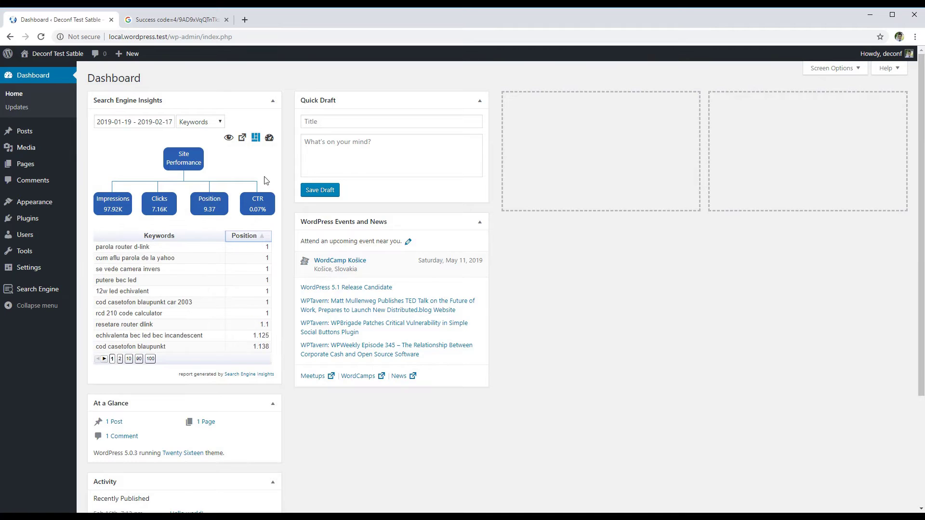
click(270, 138)
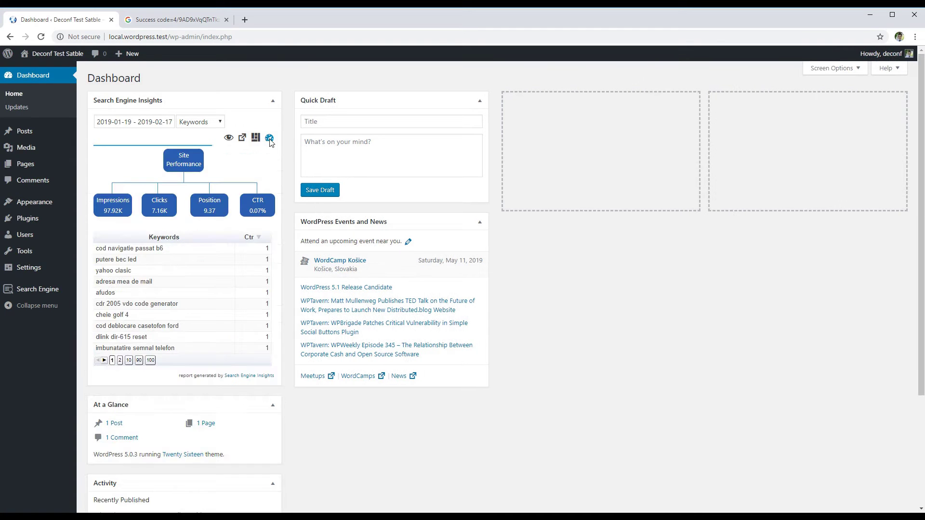
click(254, 236)
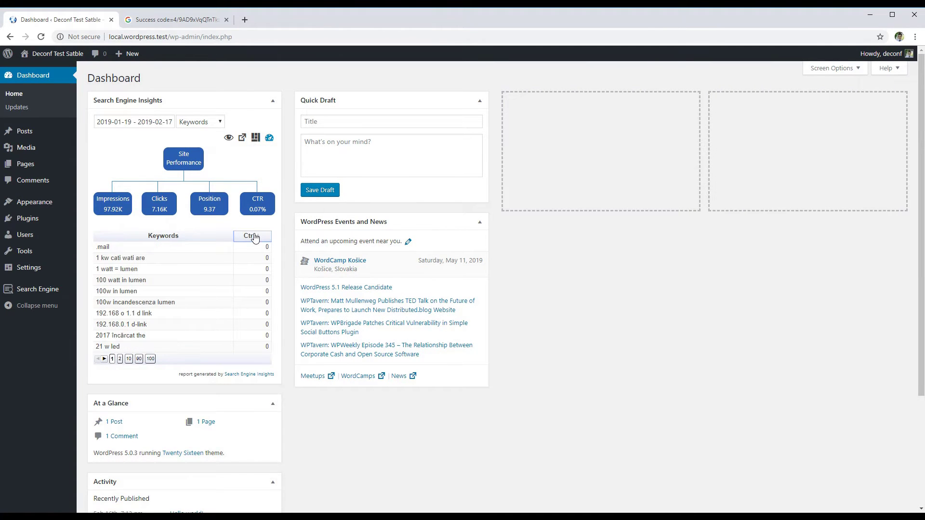
click(254, 236)
click(229, 139)
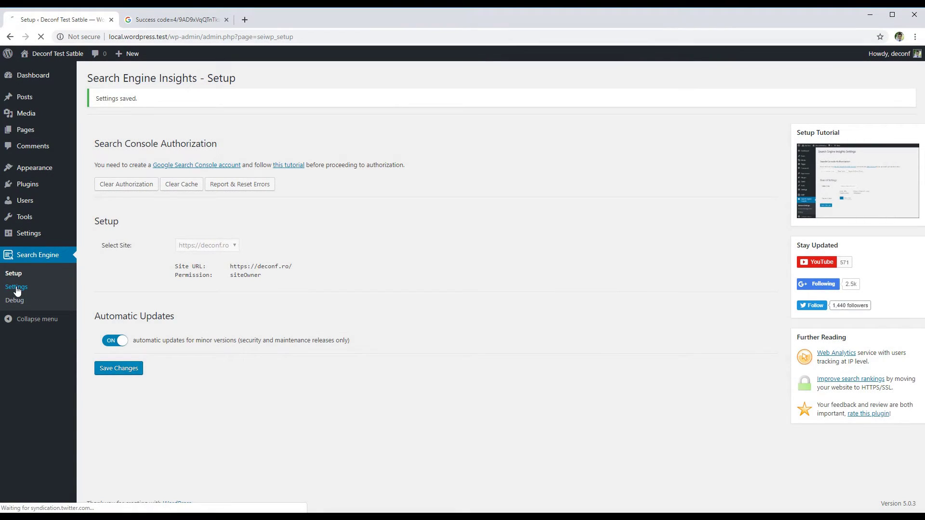
- Enable web page reports on the frontend in the Search Engine Insights settings and save the changes
click(16, 288)
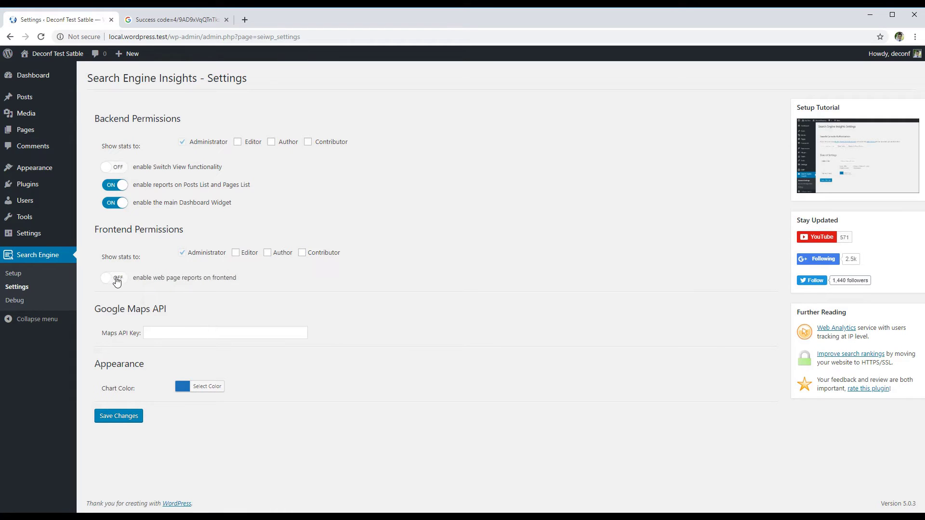
click(119, 416)
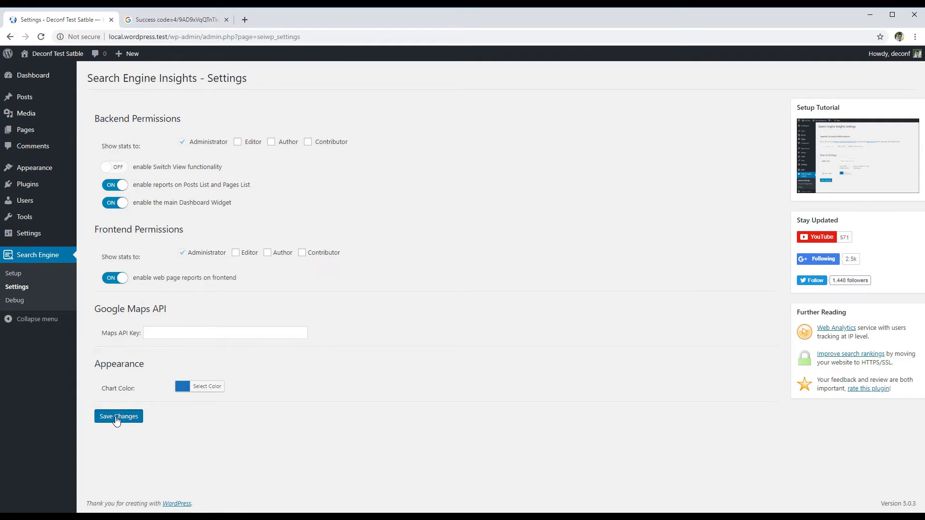
- Visit the site's frontend and open the Search Engine report for its home page
mouse_move(55, 52)
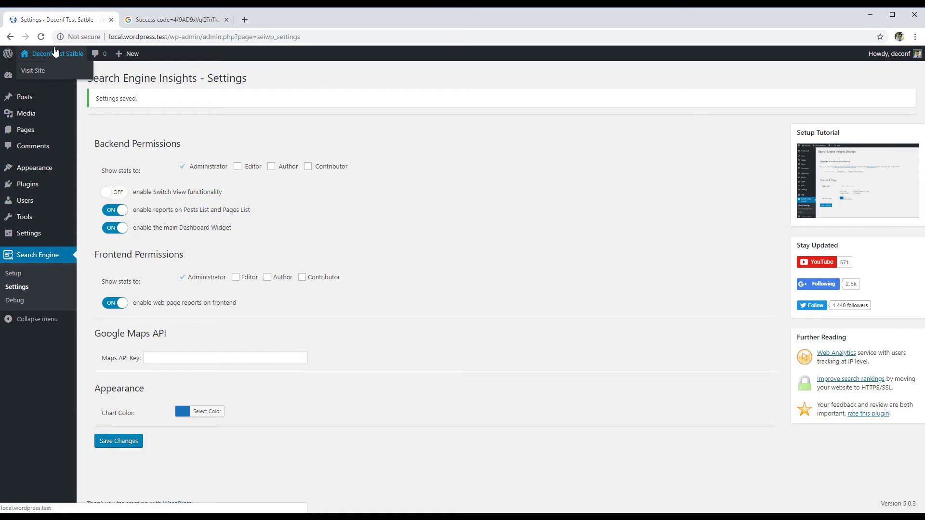
click(39, 72)
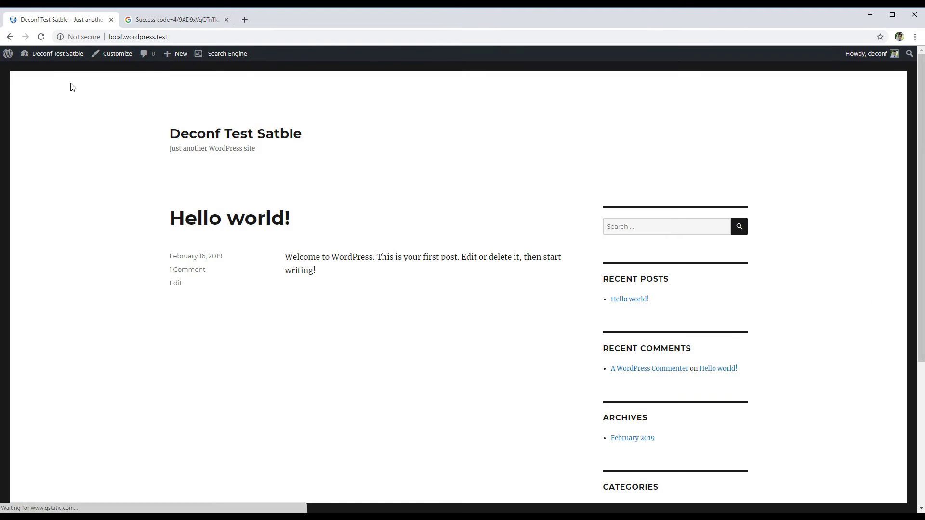
click(227, 58)
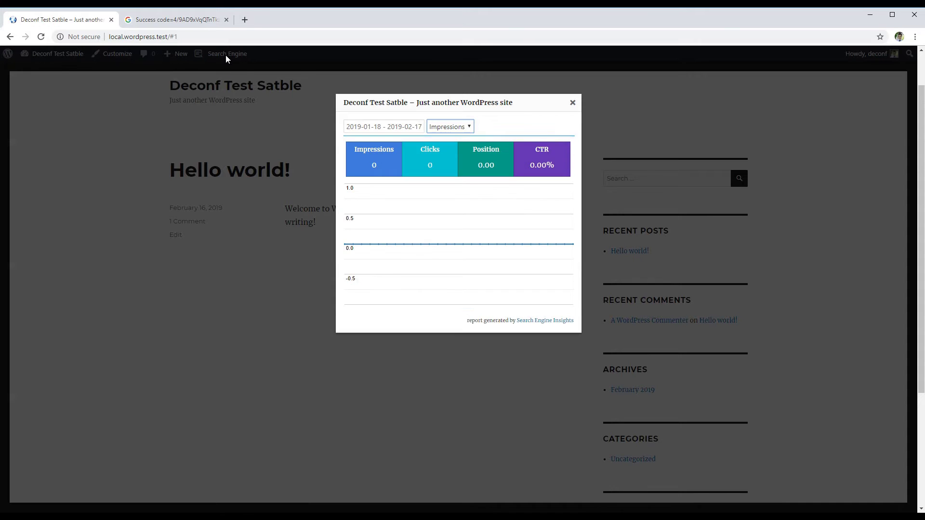
- View the Clicks and Location reports for the home page, and close the report window
click(468, 128)
click(459, 152)
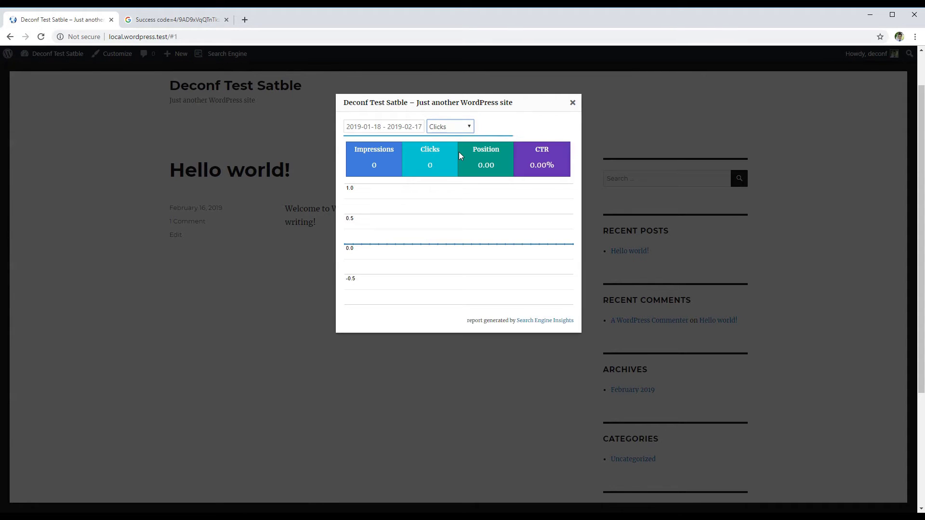
click(457, 126)
click(439, 176)
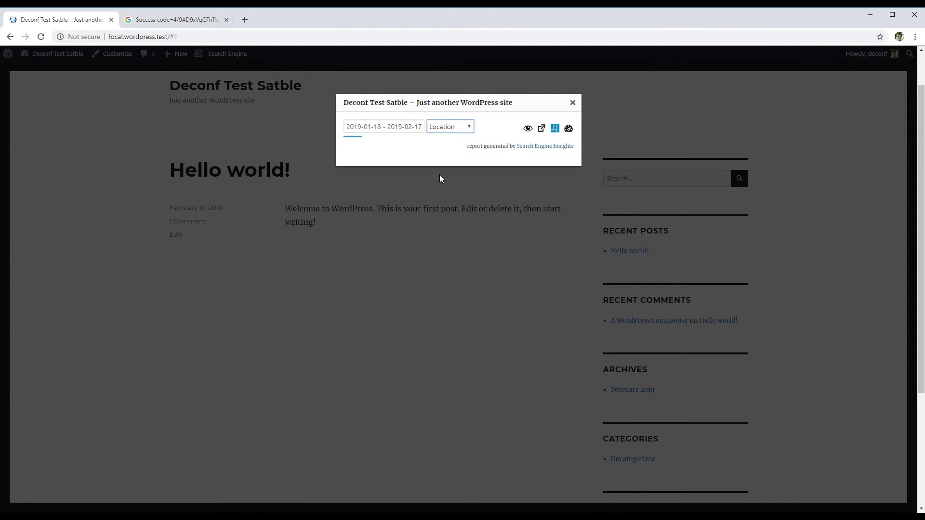
click(574, 103)
- Return to the admin dashboard, list all posts, and open the Search Engine report for the "Hello world!" post
mouse_move(58, 56)
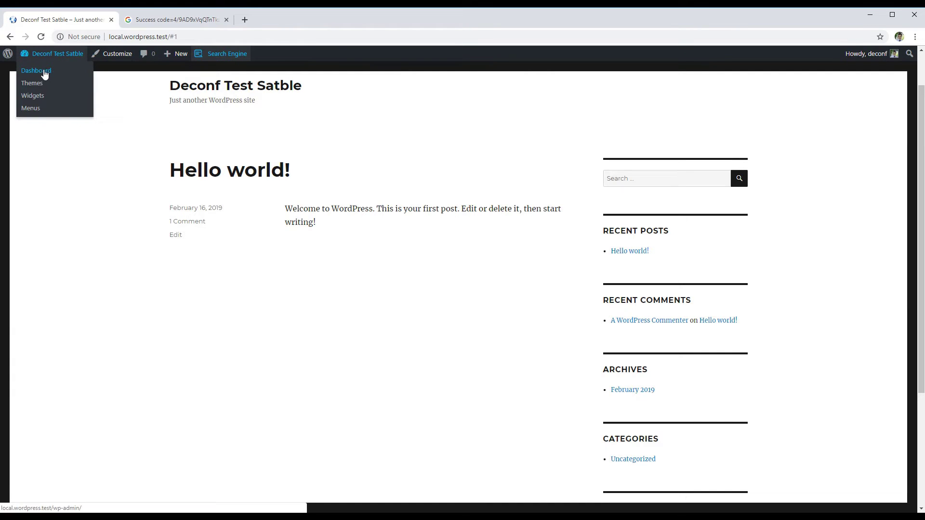
click(42, 75)
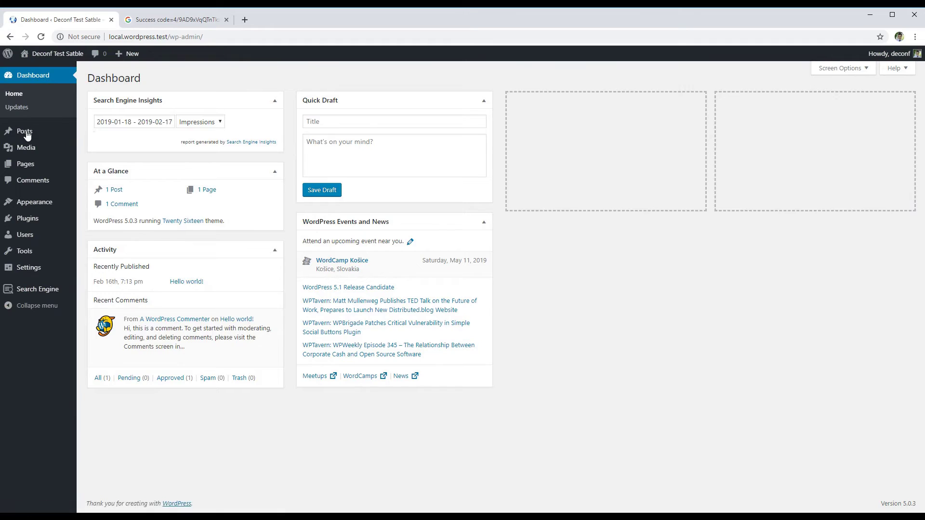
mouse_move(26, 135)
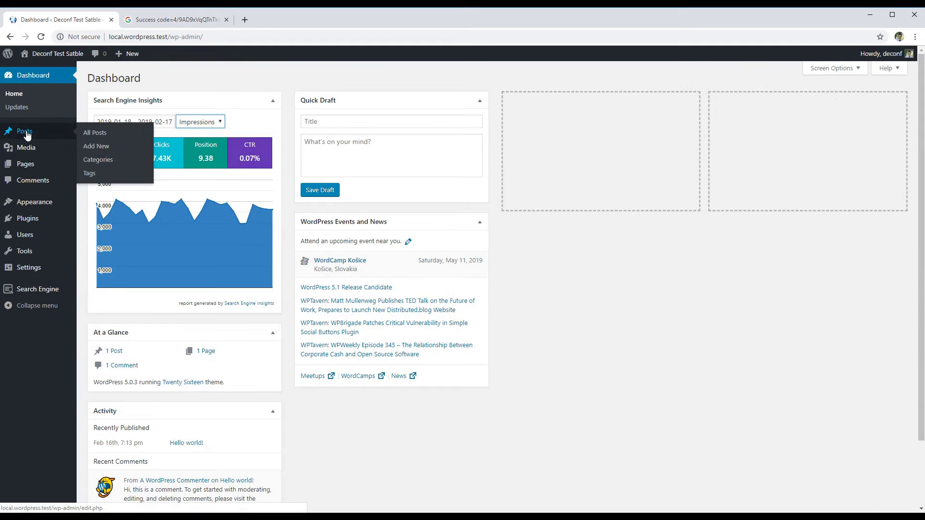
click(104, 134)
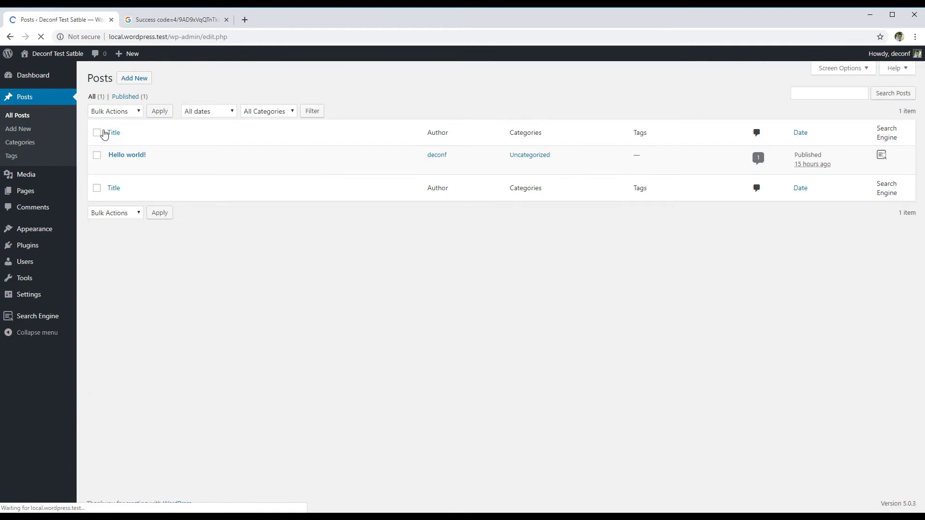
click(883, 155)
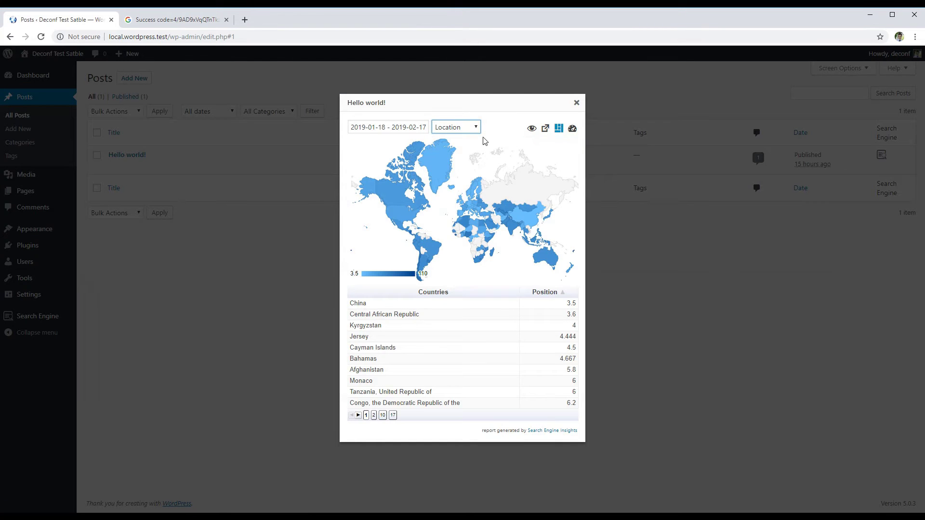
- View the Impressions report for the "Hello world!" post and close the report window
click(456, 128)
click(448, 140)
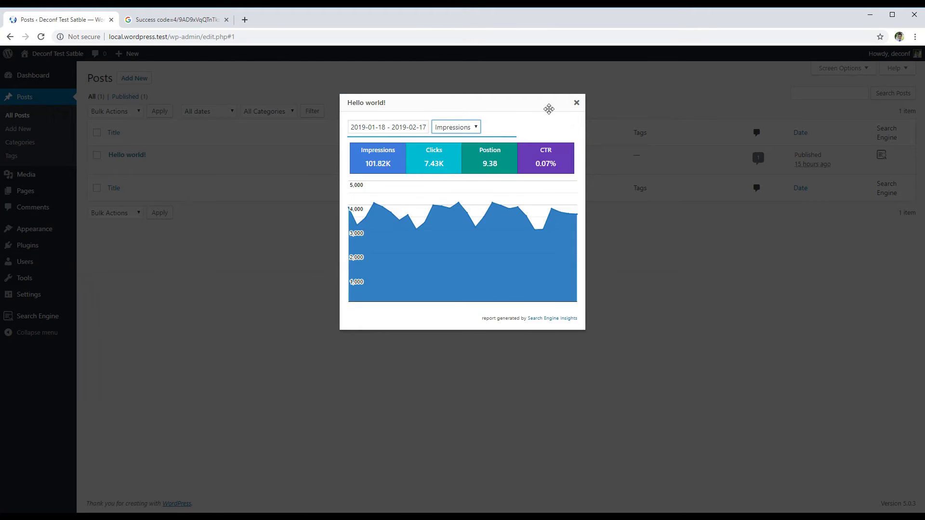
click(577, 103)
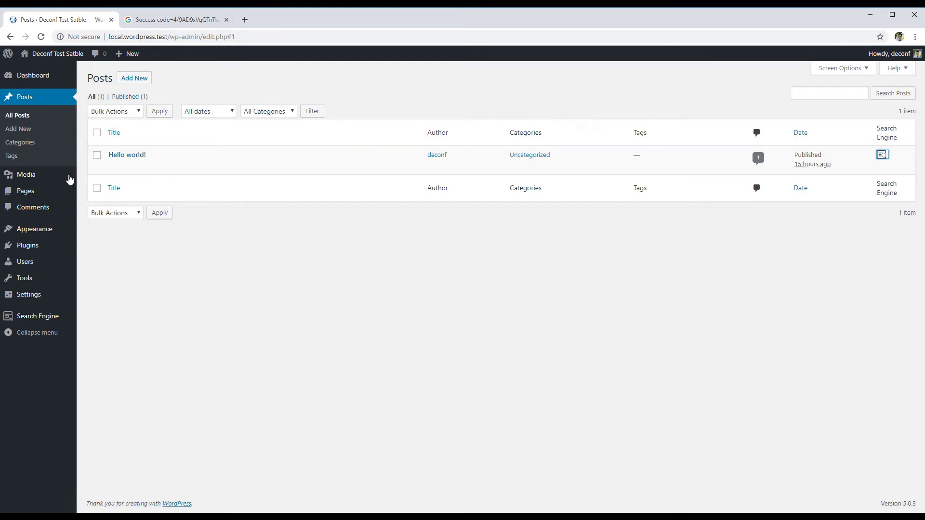
- List all pages, view the Position report for Sample Page, and close the report window
mouse_move(56, 193)
click(90, 193)
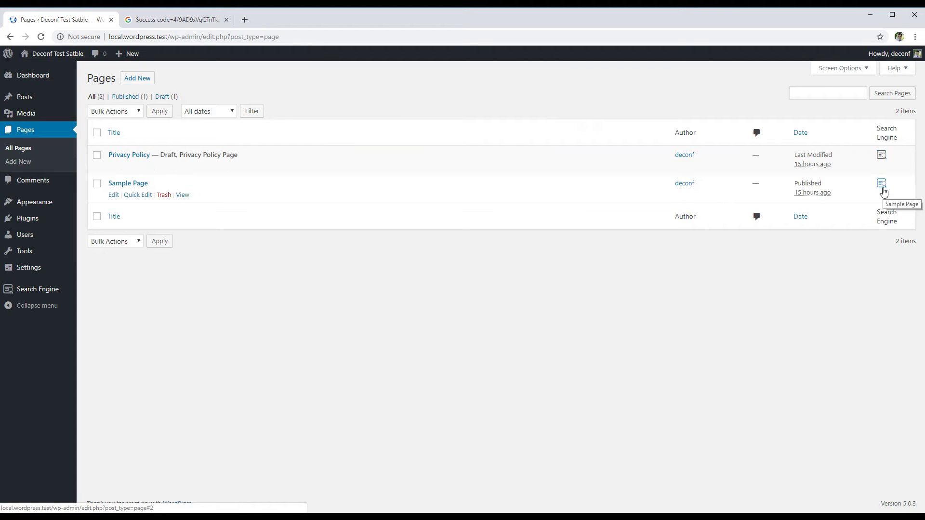
click(882, 187)
click(470, 128)
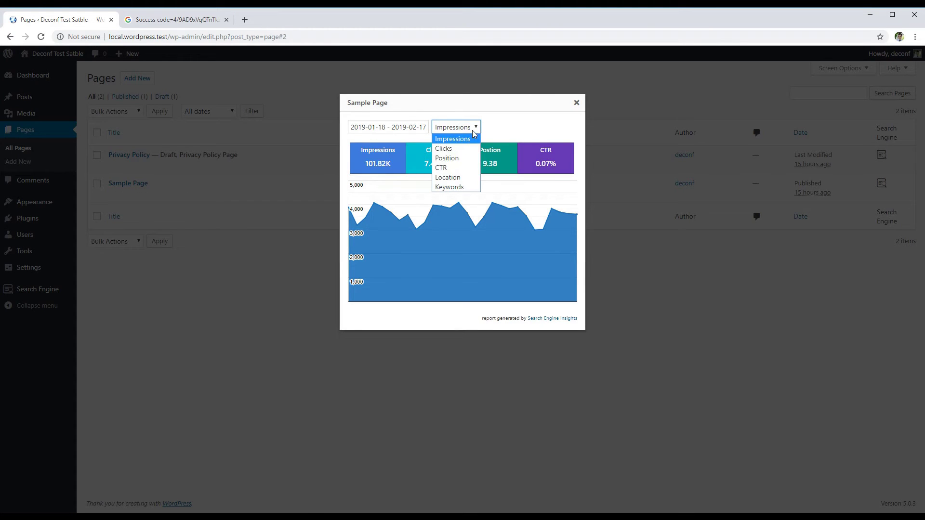
click(466, 159)
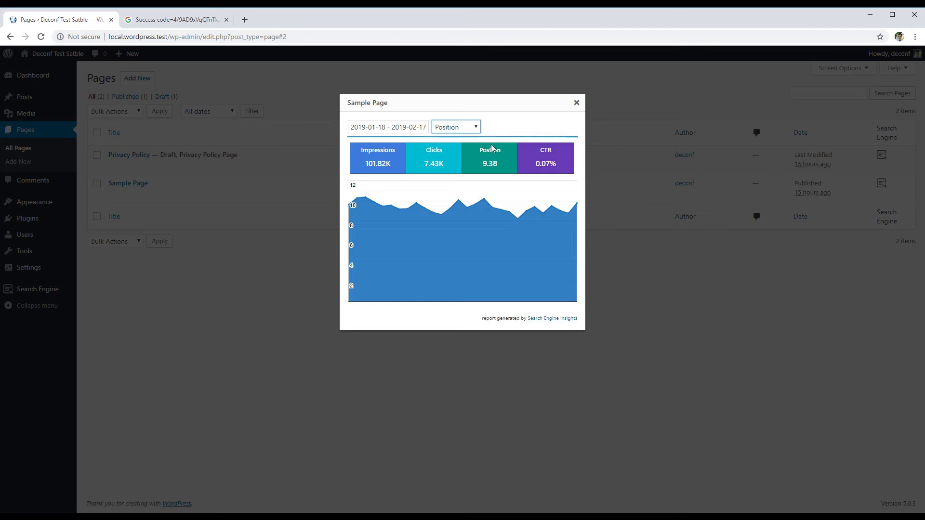
click(577, 104)
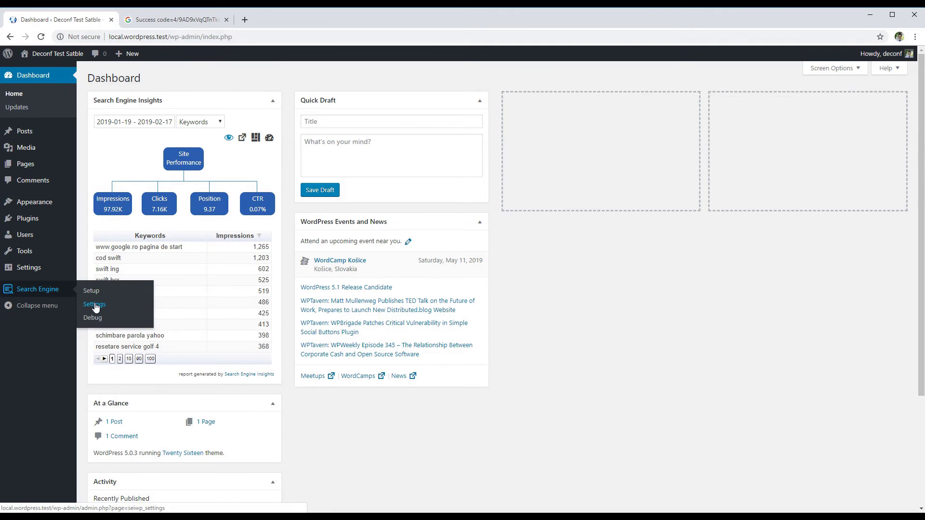
- Set the chart color to red #dd3333 in the Search Engine Insights settings and save the changes
click(93, 305)
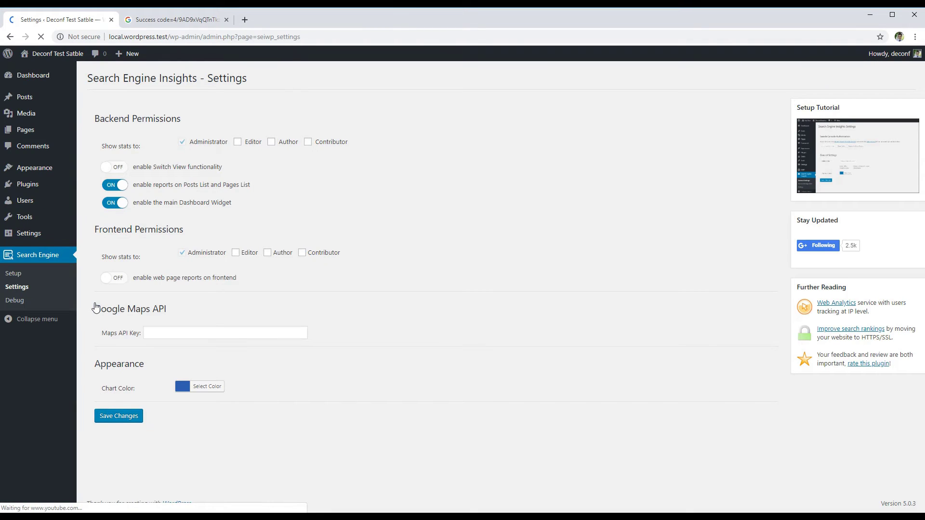
click(184, 388)
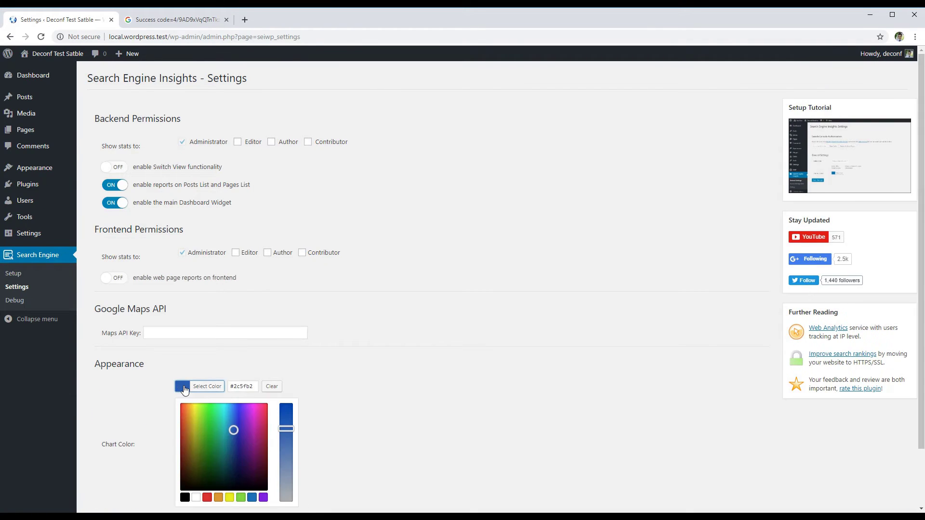
click(207, 498)
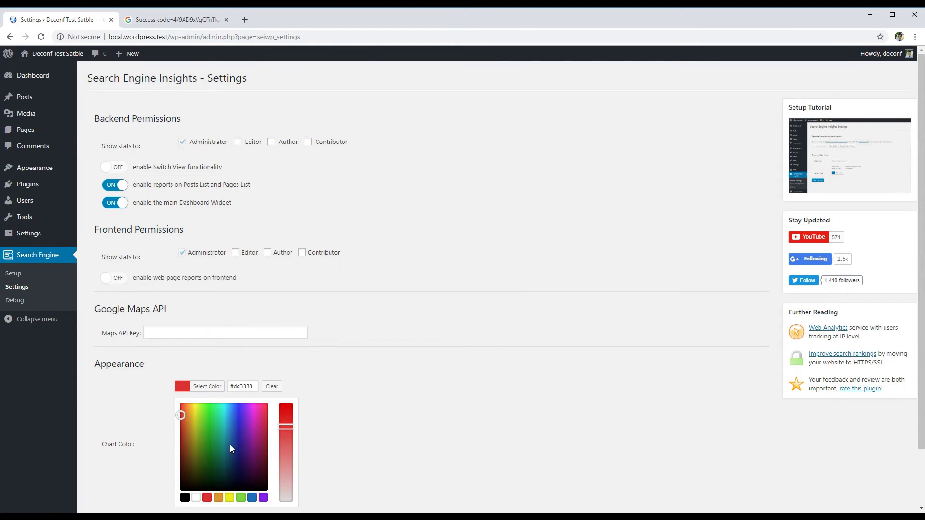
scroll(222, 439, down, 3)
click(126, 463)
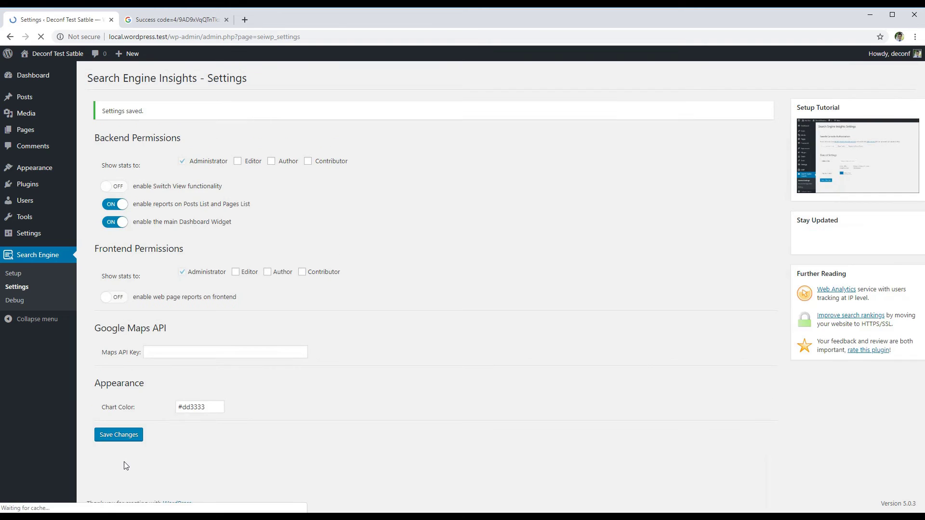
- Go to the dashboard home and view the Impressions report in the Search Engine Insights widget
mouse_move(33, 78)
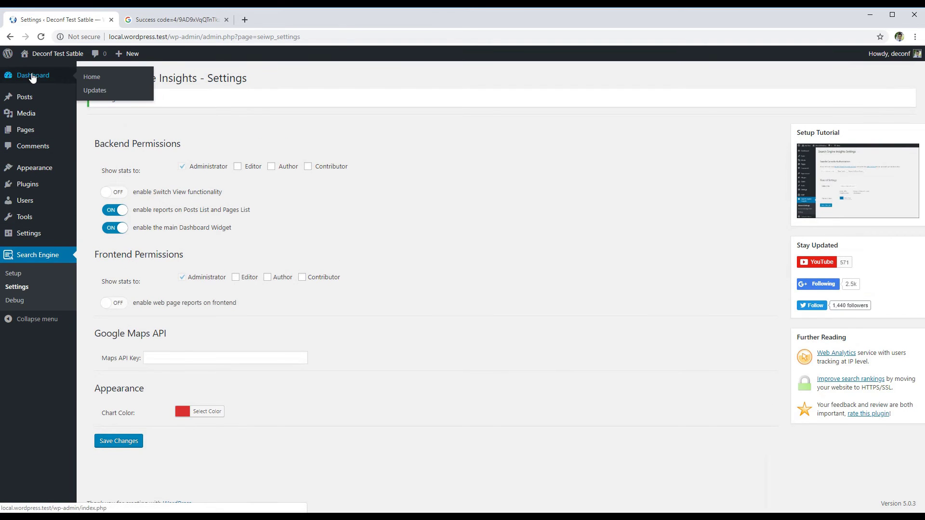
click(96, 77)
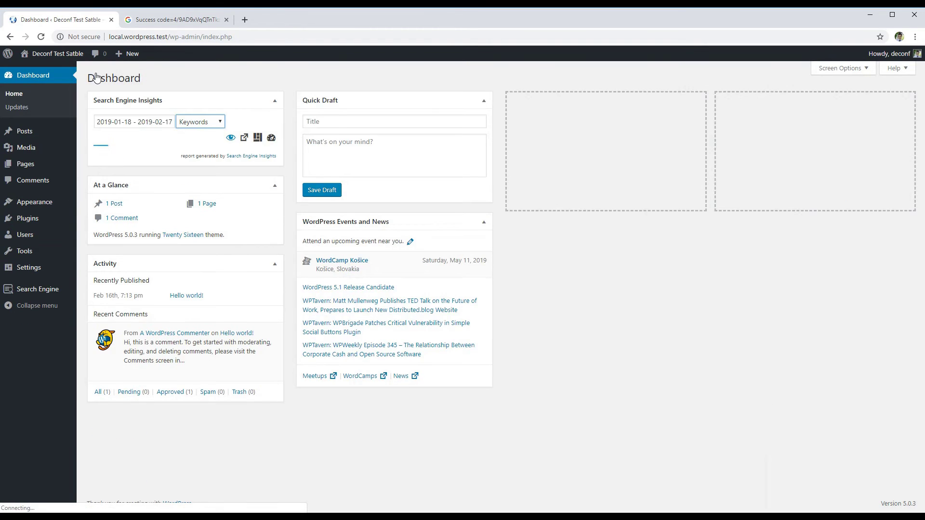
click(199, 122)
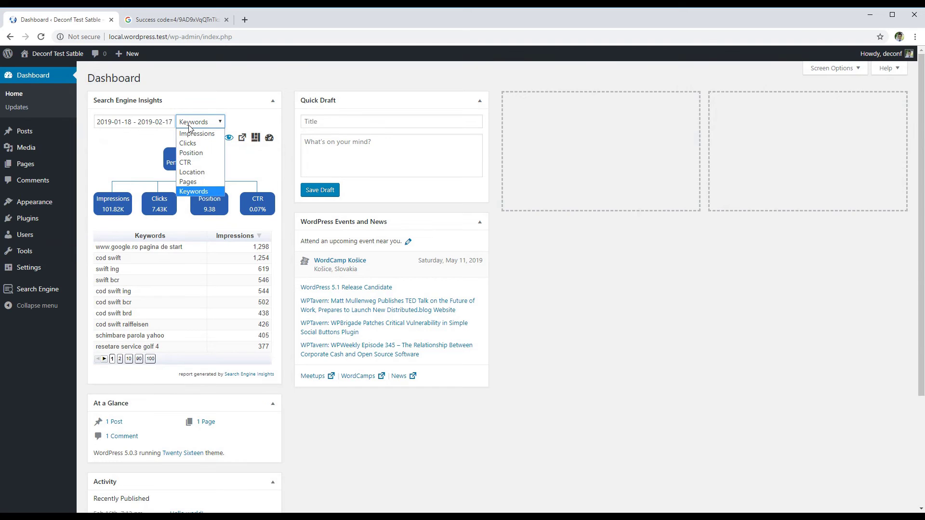
click(191, 138)
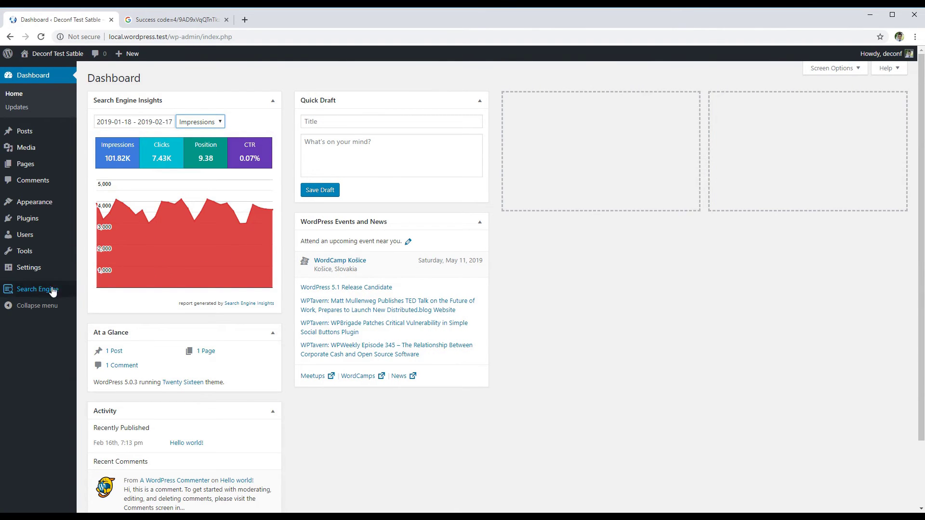
- Change the chart color to blue #1e73be in the Search Engine Insights settings, save, and view the chart on the dashboard home
mouse_move(38, 295)
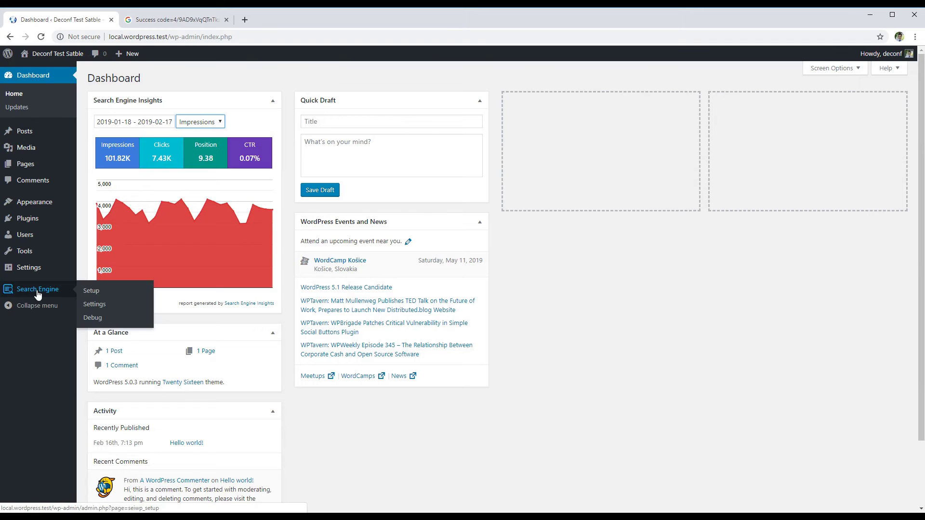
click(94, 304)
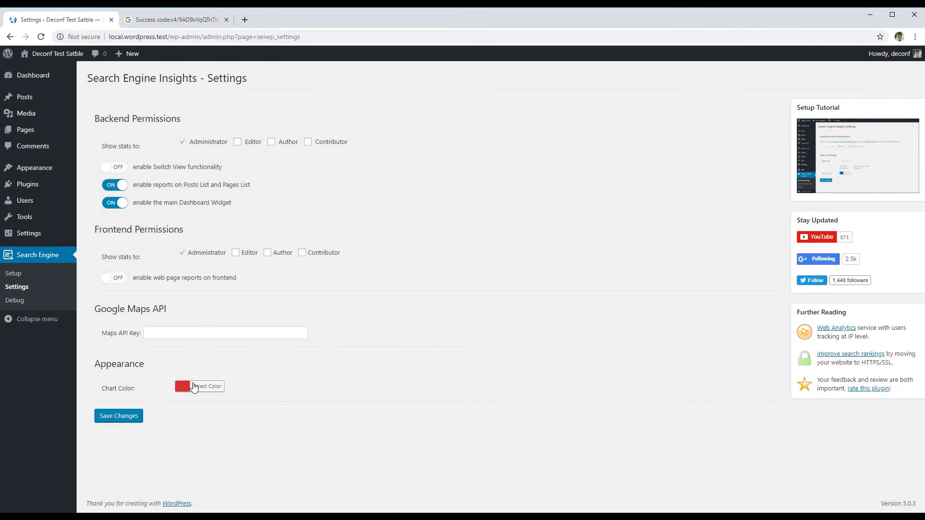
click(200, 387)
click(252, 498)
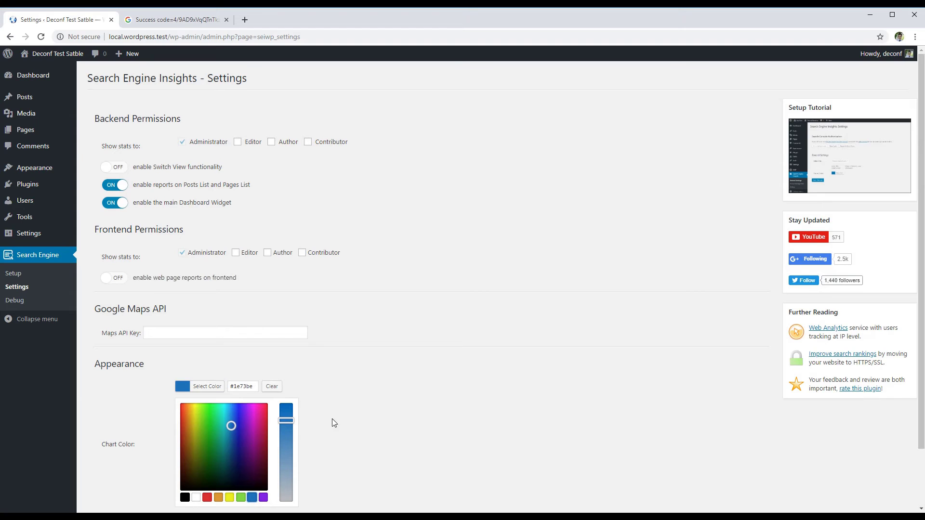
scroll(330, 420, down, 2)
click(122, 464)
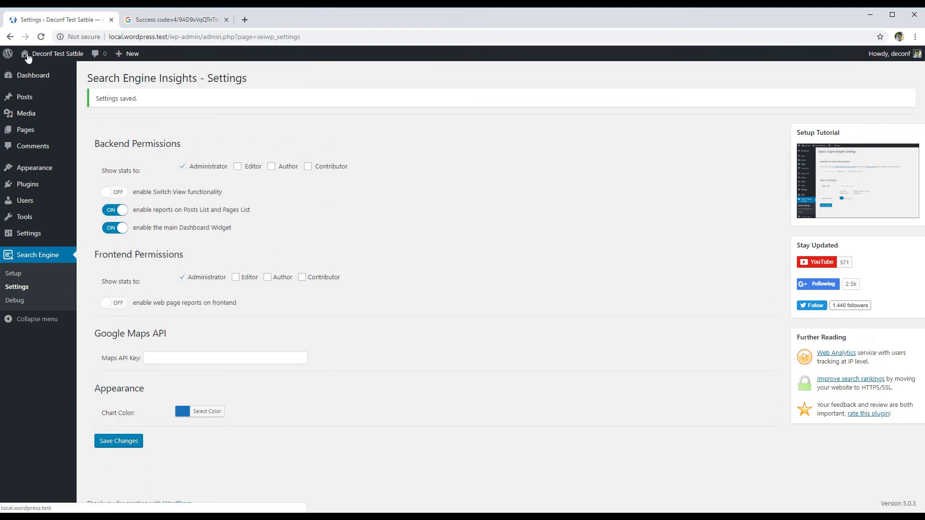
mouse_move(32, 73)
click(87, 77)
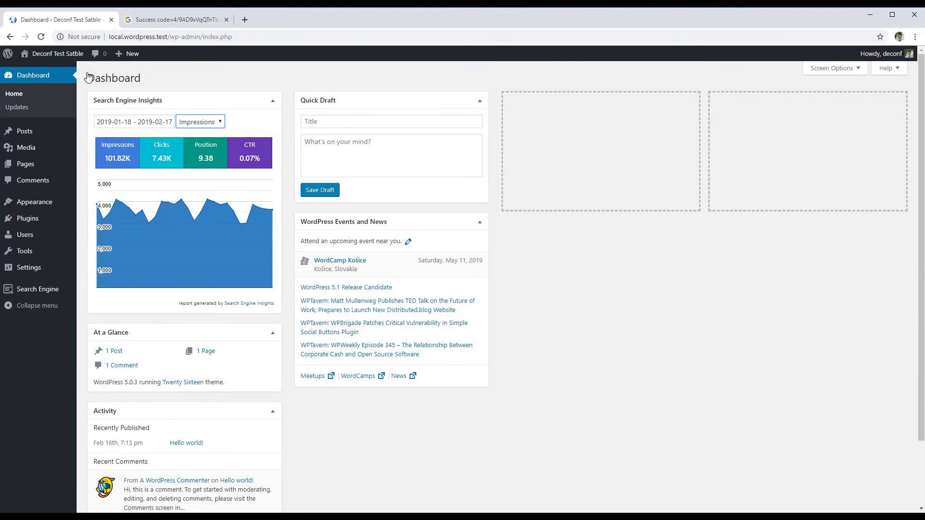
- Disable the main Dashboard Widget in the Search Engine Insights settings, save the changes, and check the dashboard home
mouse_move(38, 291)
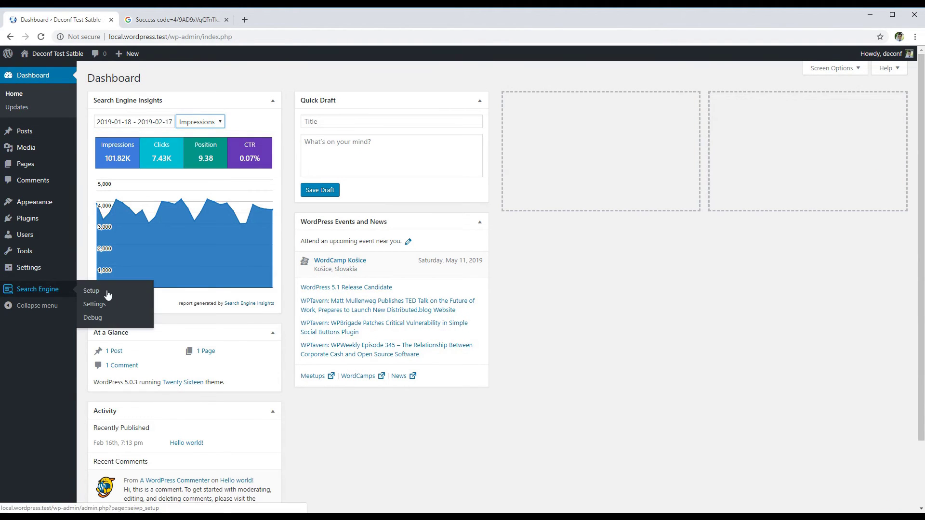
click(99, 305)
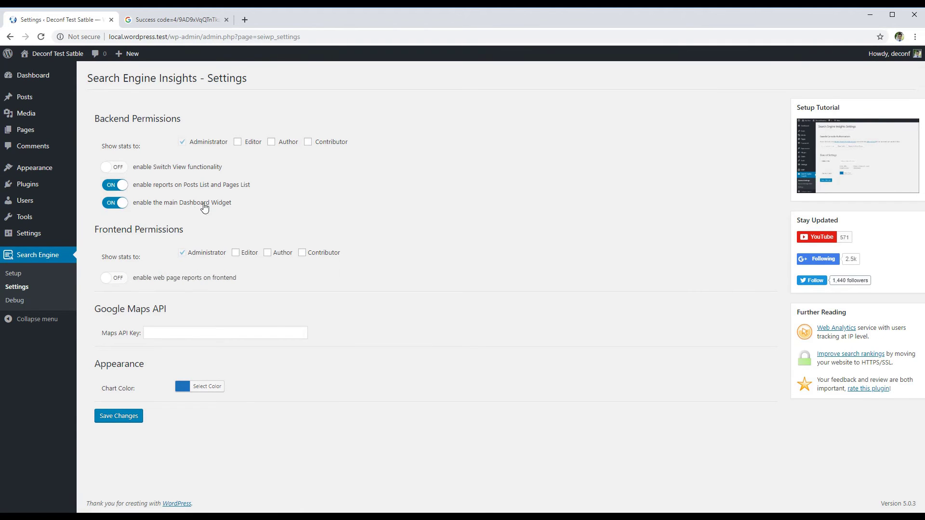
click(119, 203)
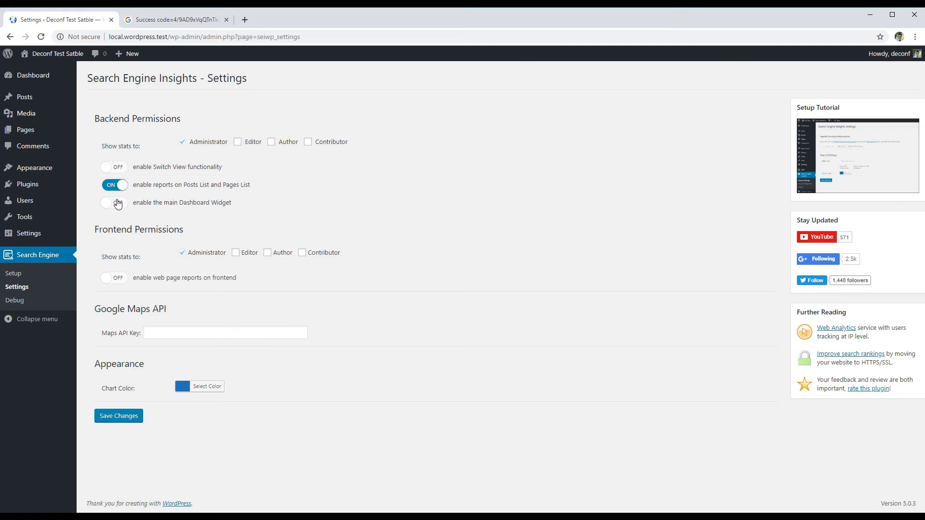
click(119, 417)
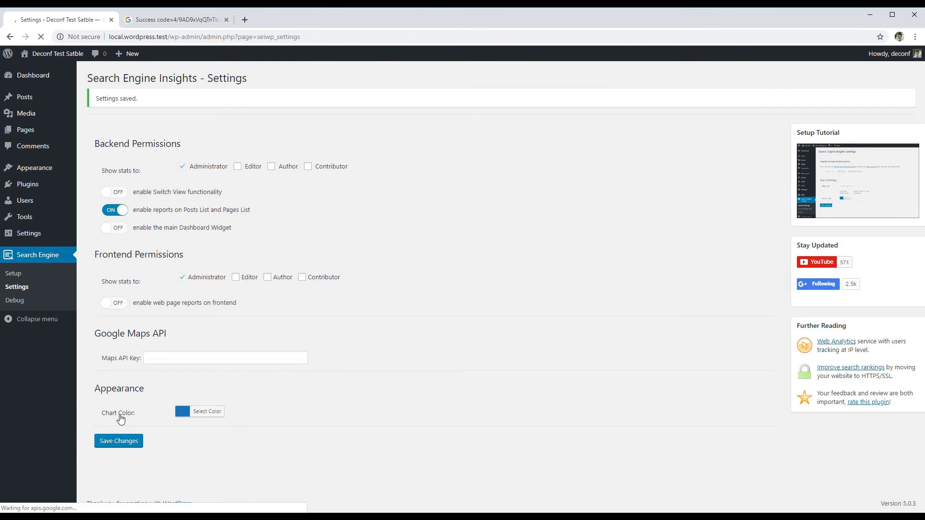
click(101, 75)
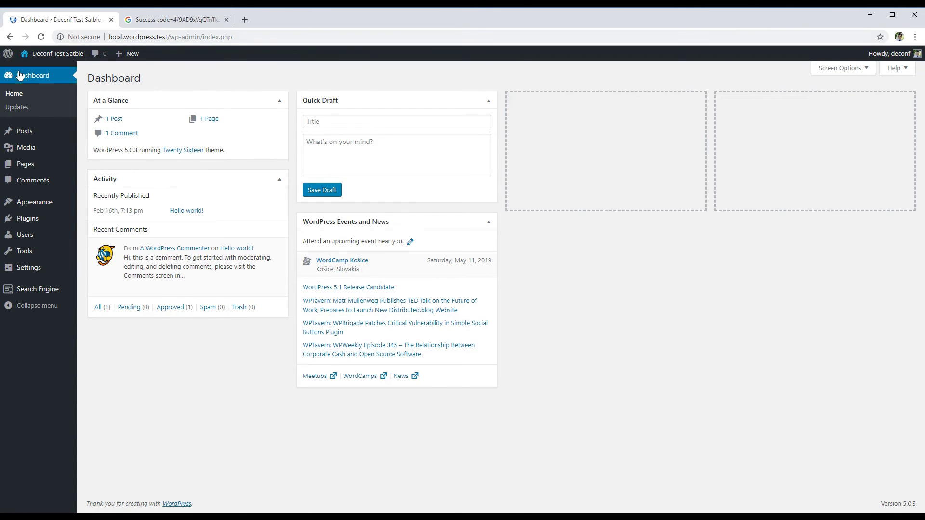
- Enable the main Dashboard Widget again in the Search Engine Insights settings and save the changes
mouse_move(33, 290)
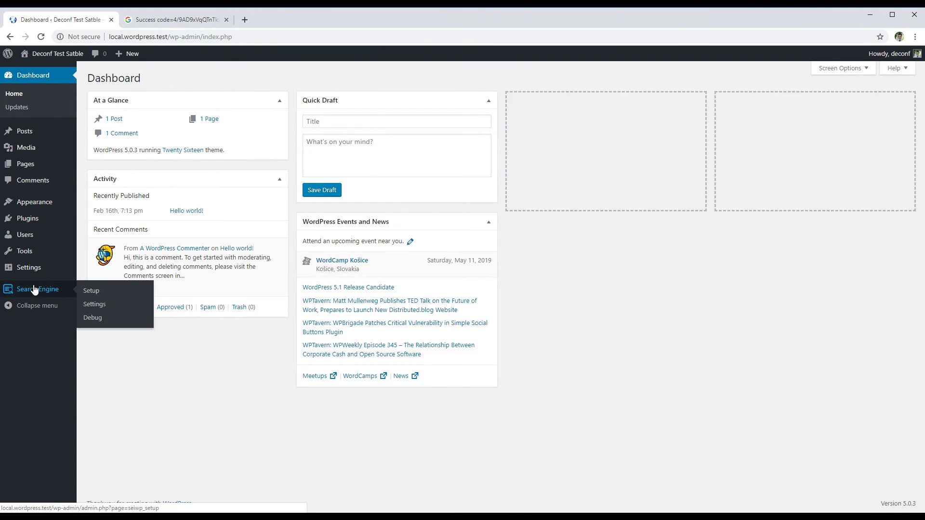
click(101, 305)
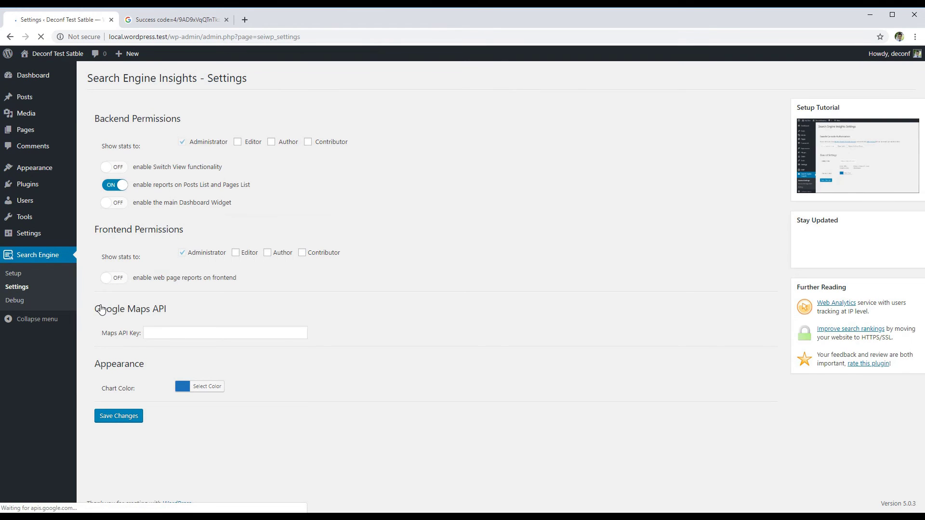
click(117, 204)
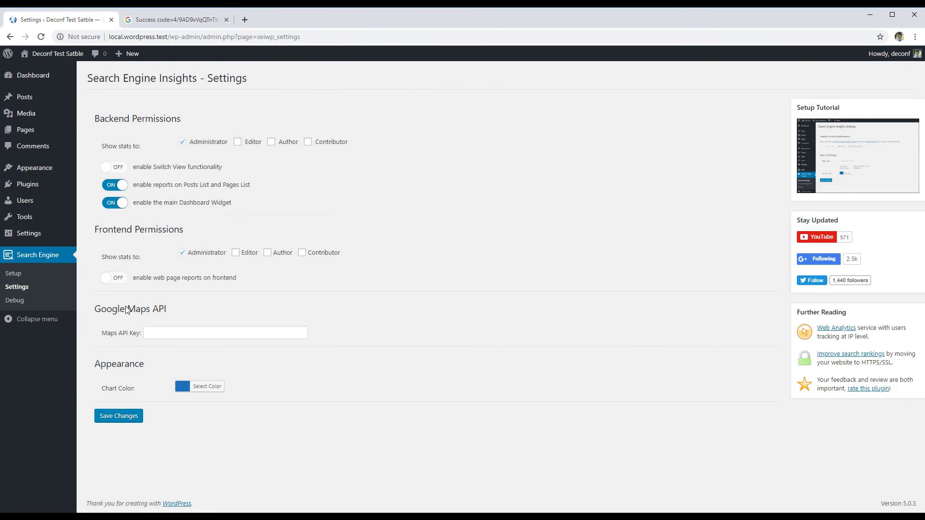
click(135, 418)
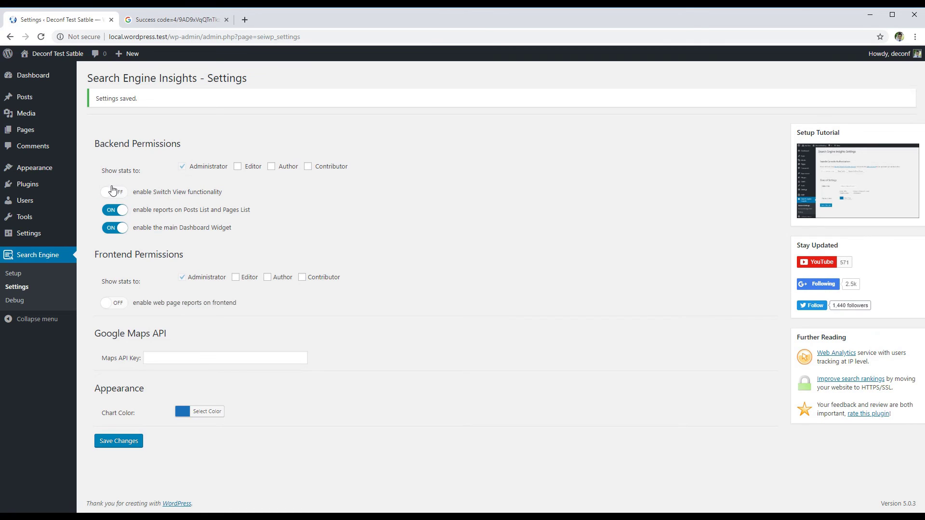
- Enable the Switch View functionality under the backend permissions, save the changes, and open the dashboard home
click(113, 442)
mouse_move(45, 77)
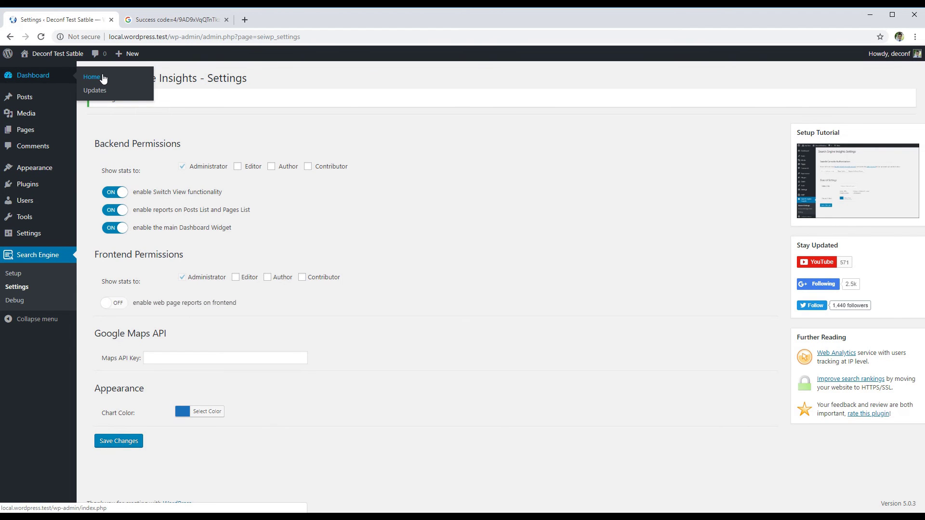
click(103, 79)
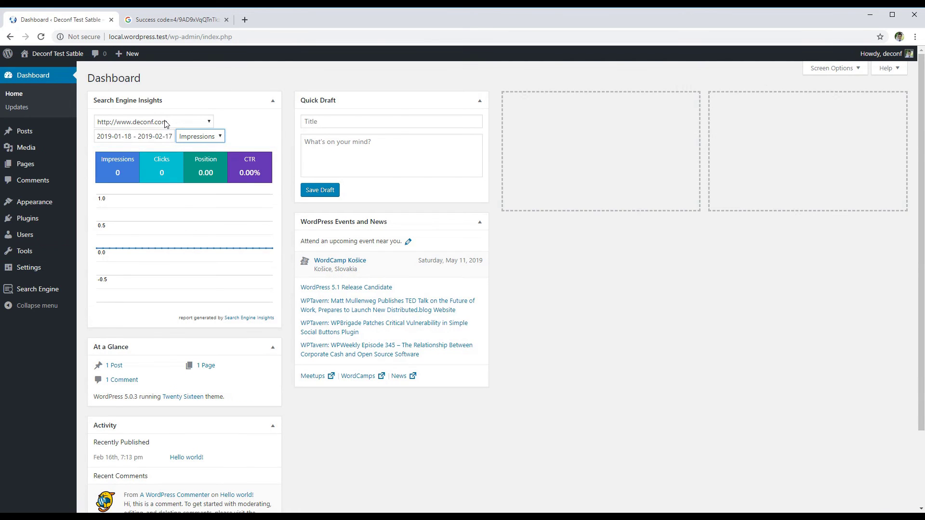
click(163, 121)
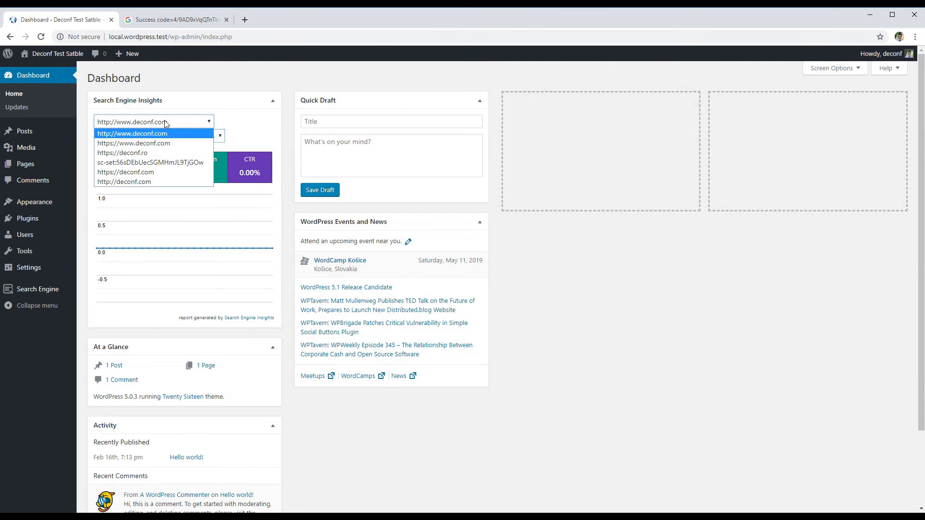
click(150, 153)
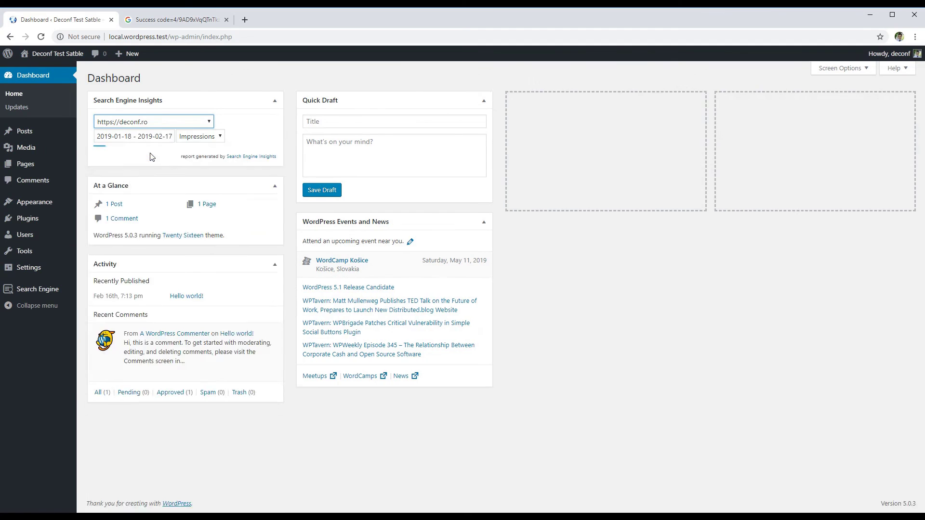
click(158, 123)
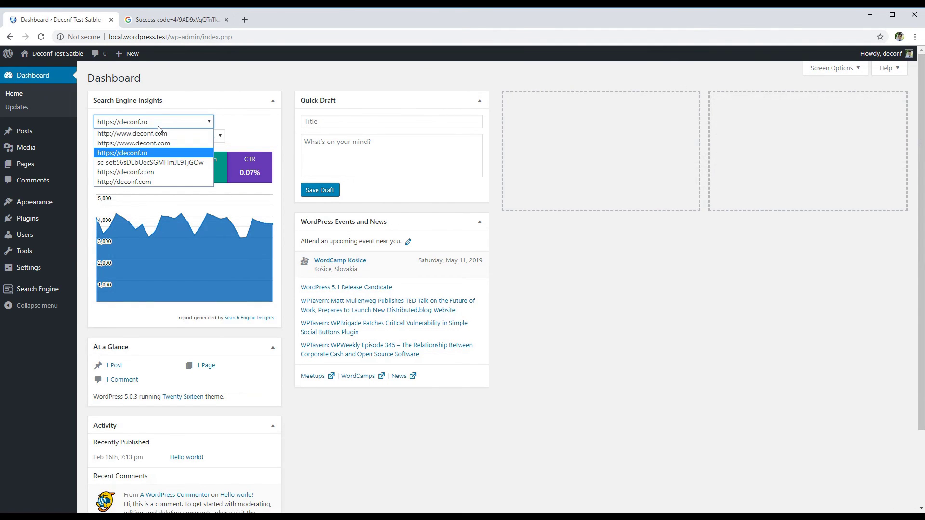
click(163, 154)
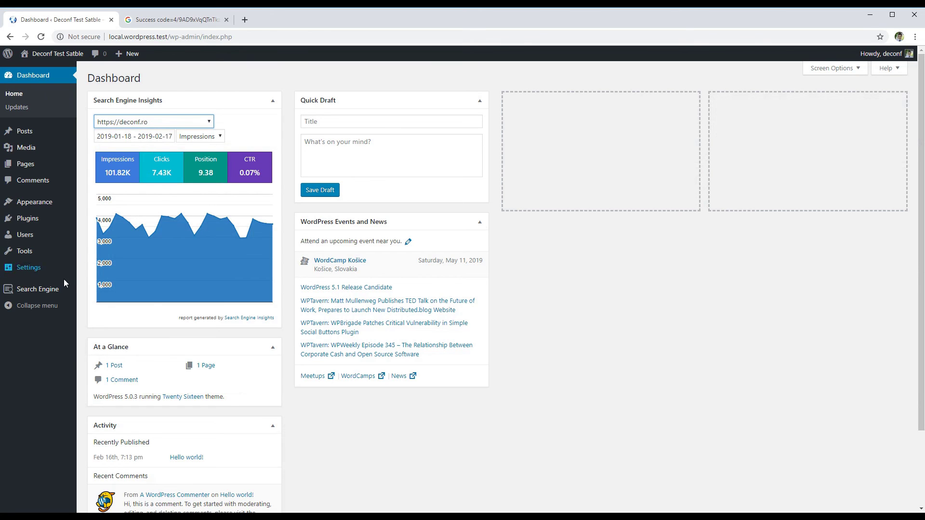
- Disable the Switch View functionality under the backend permissions in the Search Engine Insights settings and save the changes
mouse_move(46, 292)
click(95, 305)
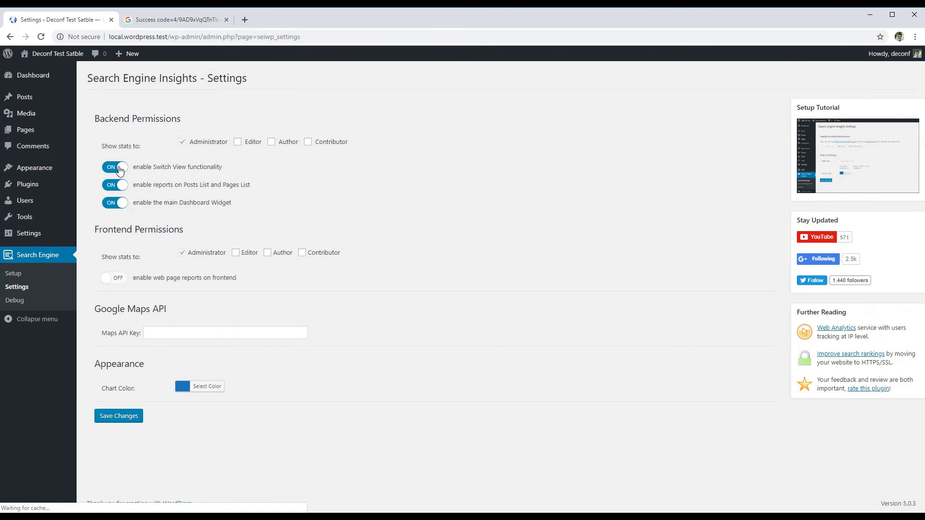
click(120, 171)
click(120, 418)
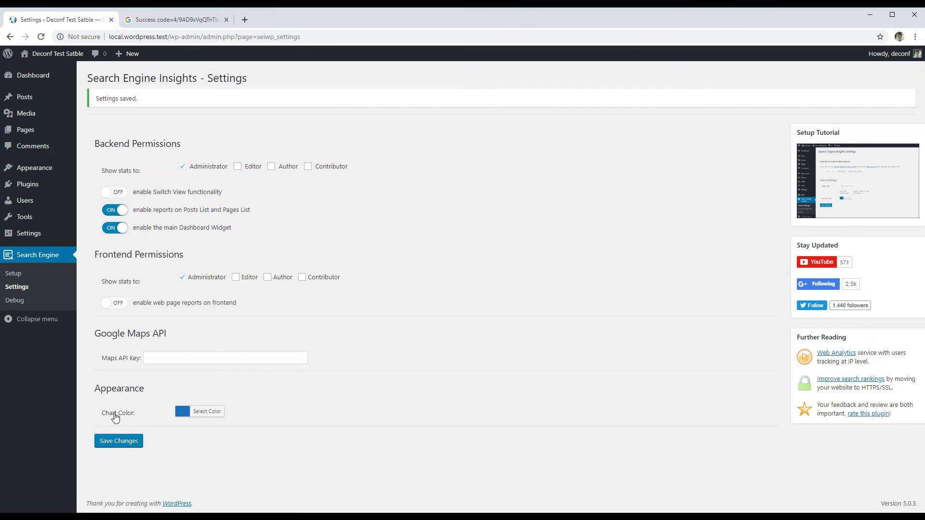
click(18, 275)
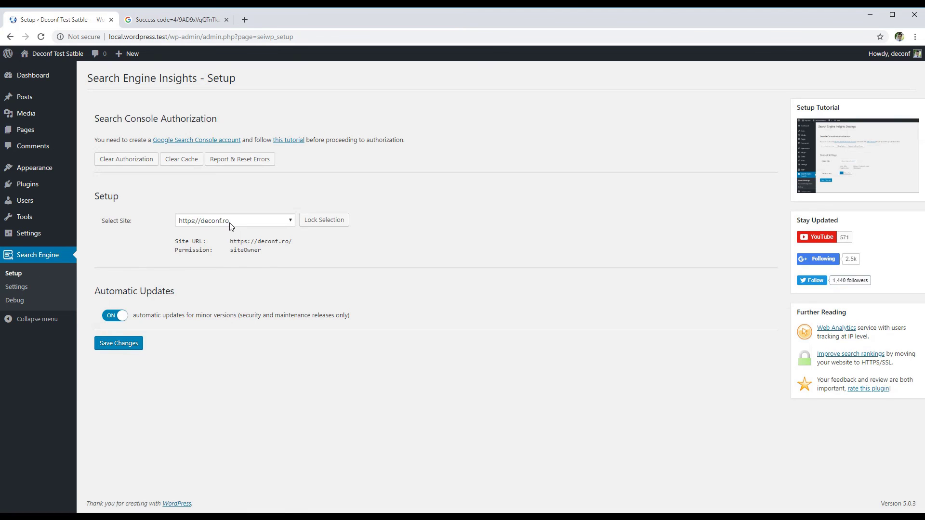
click(227, 223)
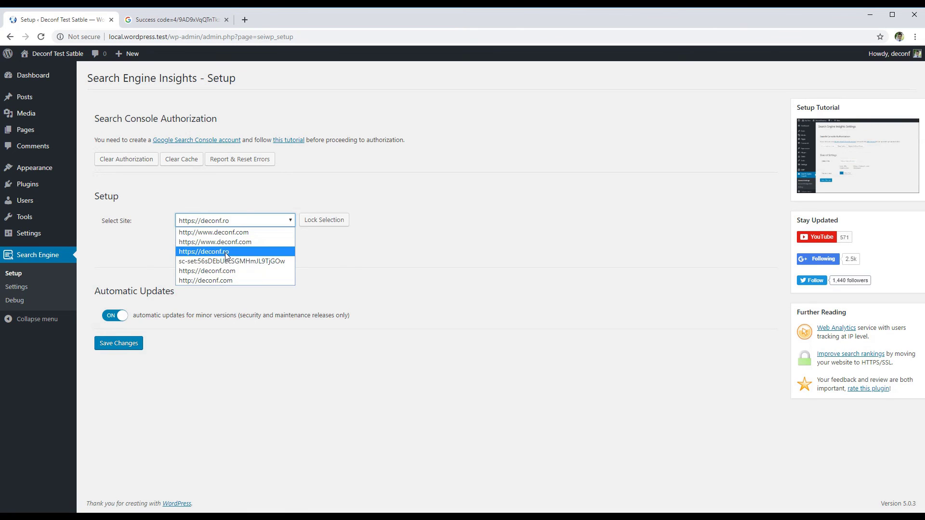
click(224, 252)
click(325, 221)
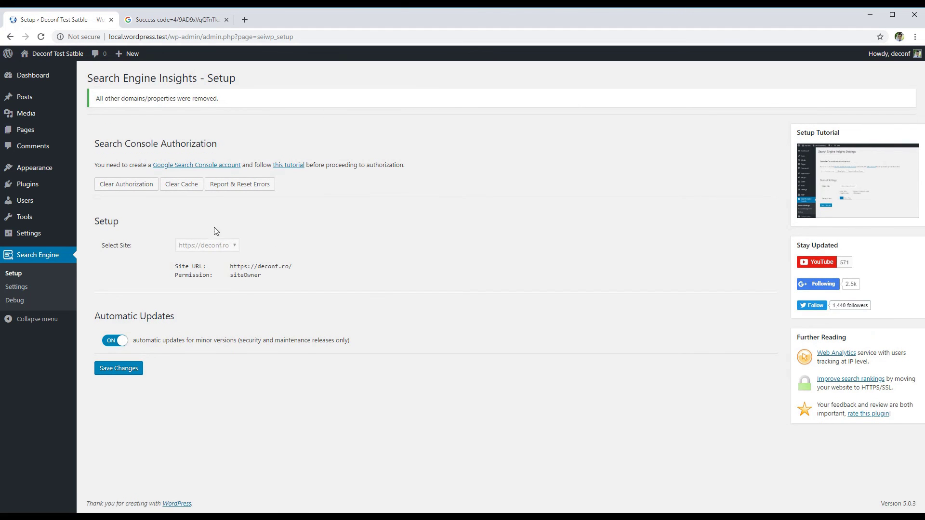
click(116, 369)
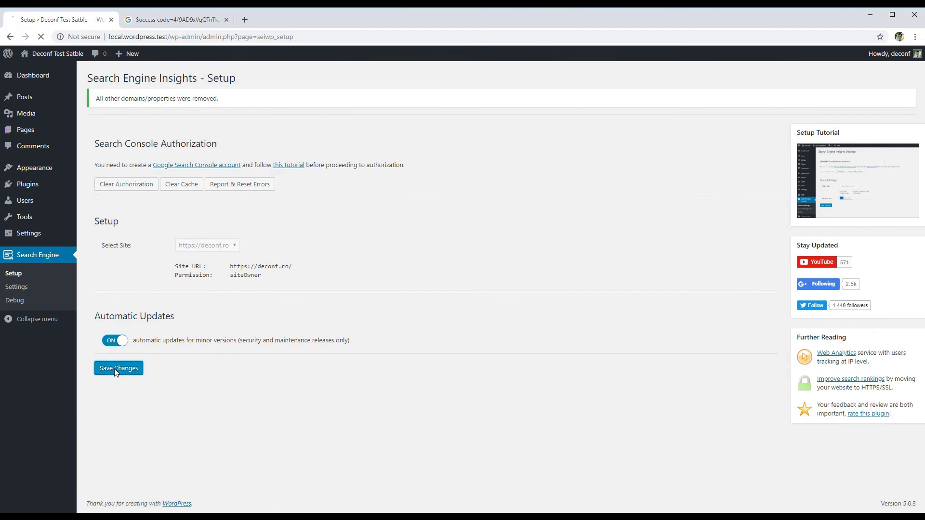